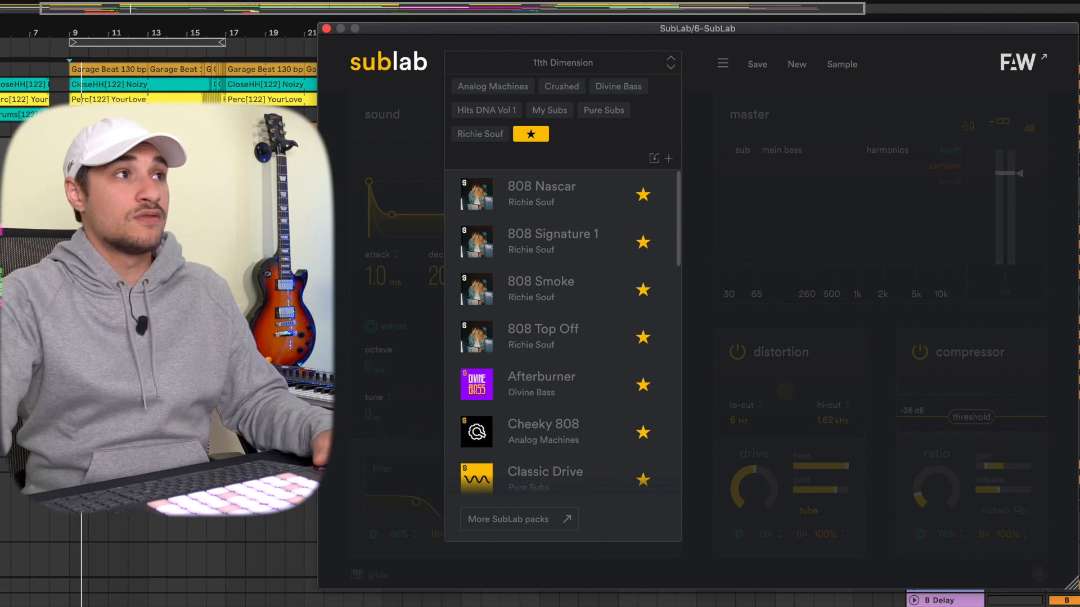
Step: Audition the favourite presets 808 Nascar, 808 Signature 1, 808 Top Off, Cheeky 808 and Afterburner over the looped section
{"action": "key", "text": "super+l"}
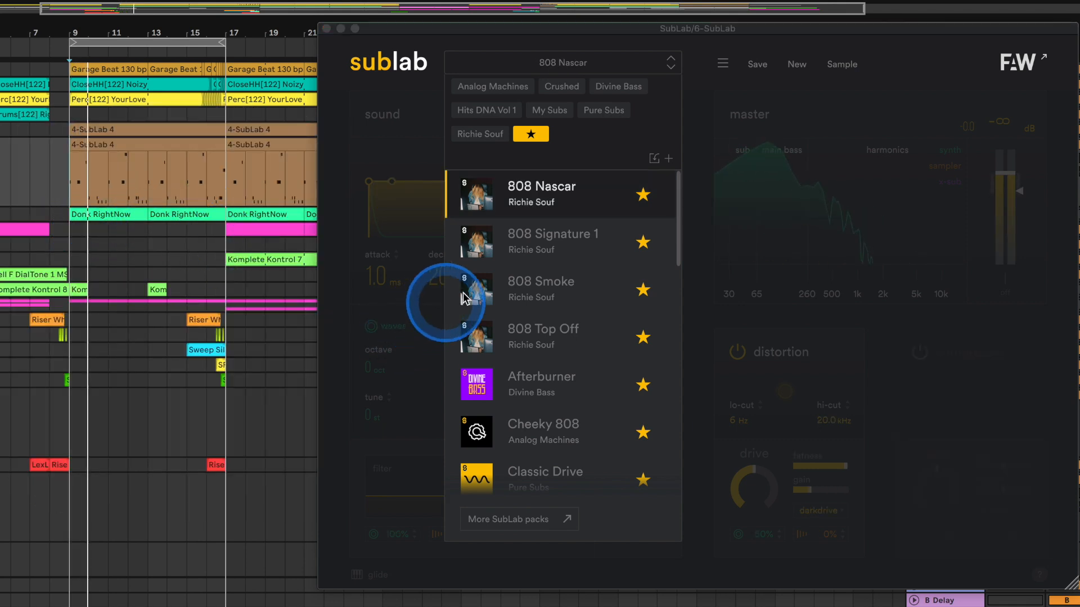
{"action": "left_click", "coordinate": [540, 253]}
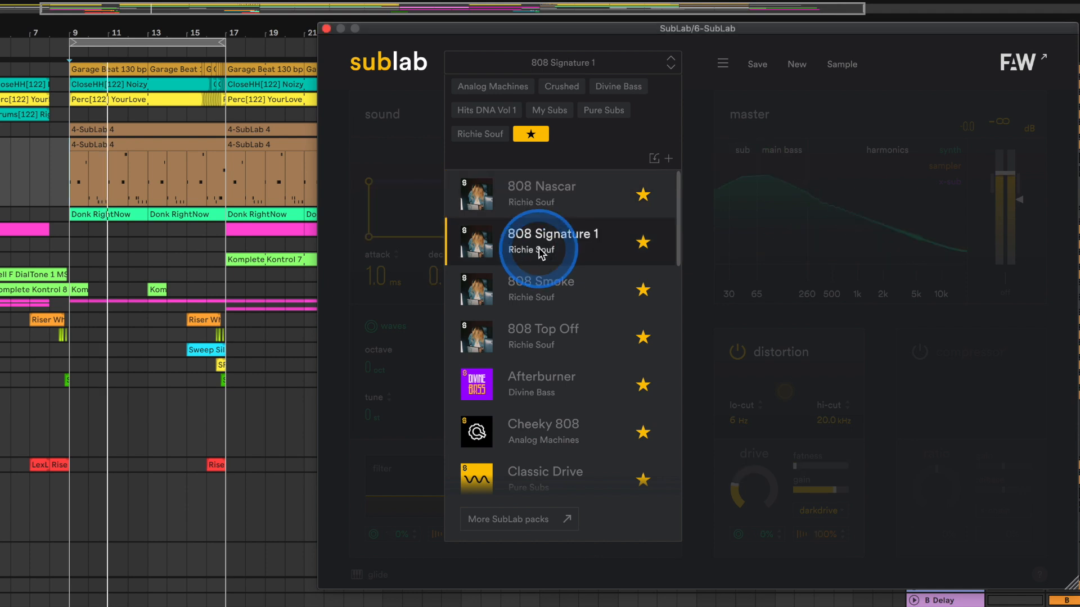
{"action": "left_click", "coordinate": [545, 293]}
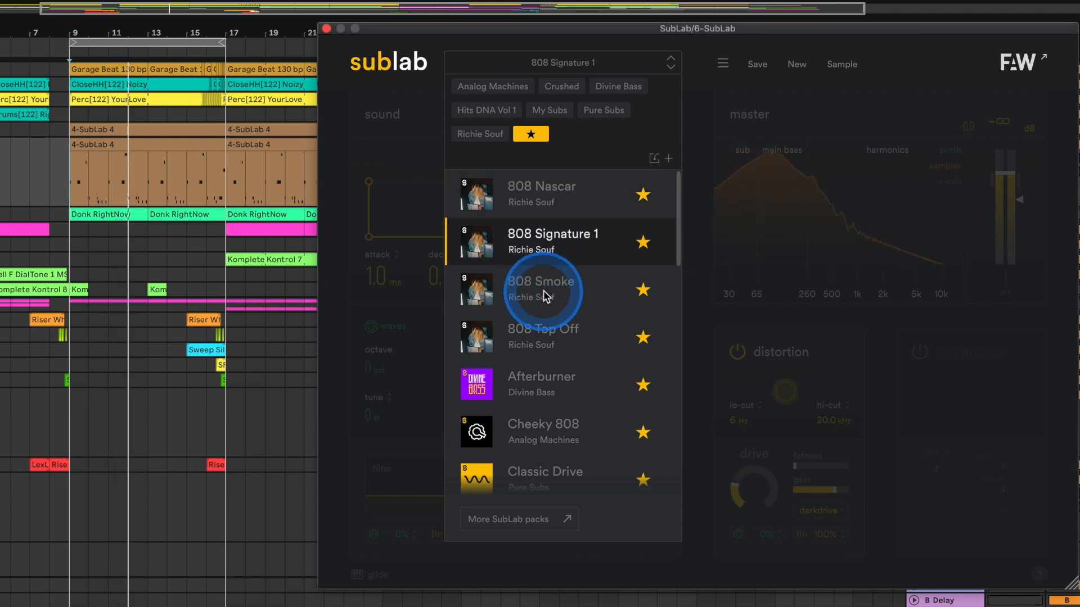
{"action": "left_click", "coordinate": [539, 344]}
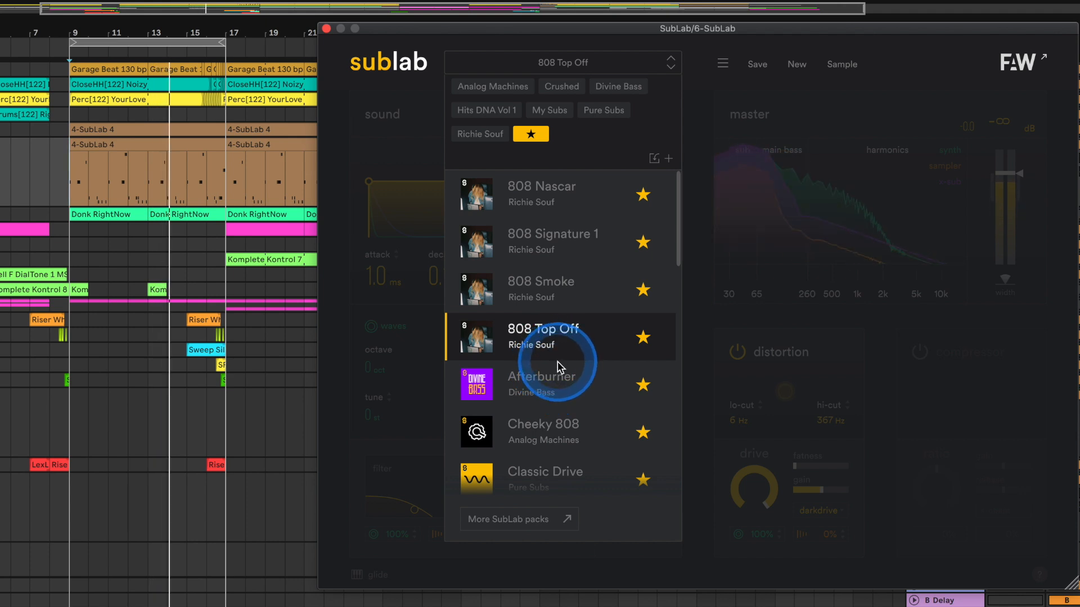
{"action": "left_click", "coordinate": [559, 432]}
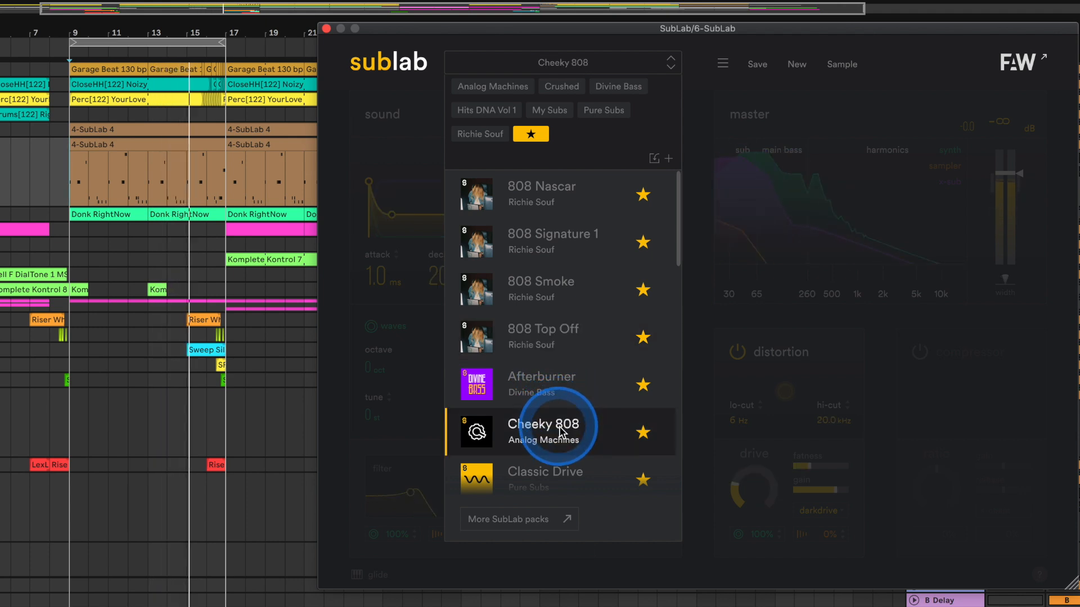
{"action": "left_click", "coordinate": [567, 388]}
Step: Audition the Classic Drive, Dubs Up and GrungeScene presets from further down the favourites list
{"action": "scroll", "coordinate": [565, 444], "scroll_direction": "down", "scroll_amount": 2}
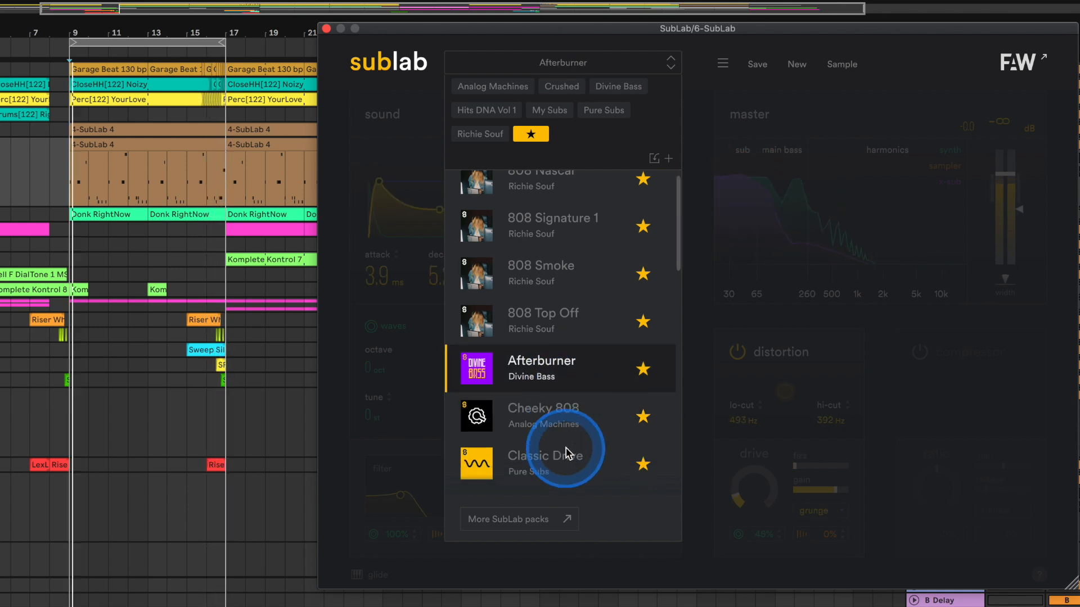
{"action": "scroll", "coordinate": [551, 433], "scroll_direction": "down", "scroll_amount": 1}
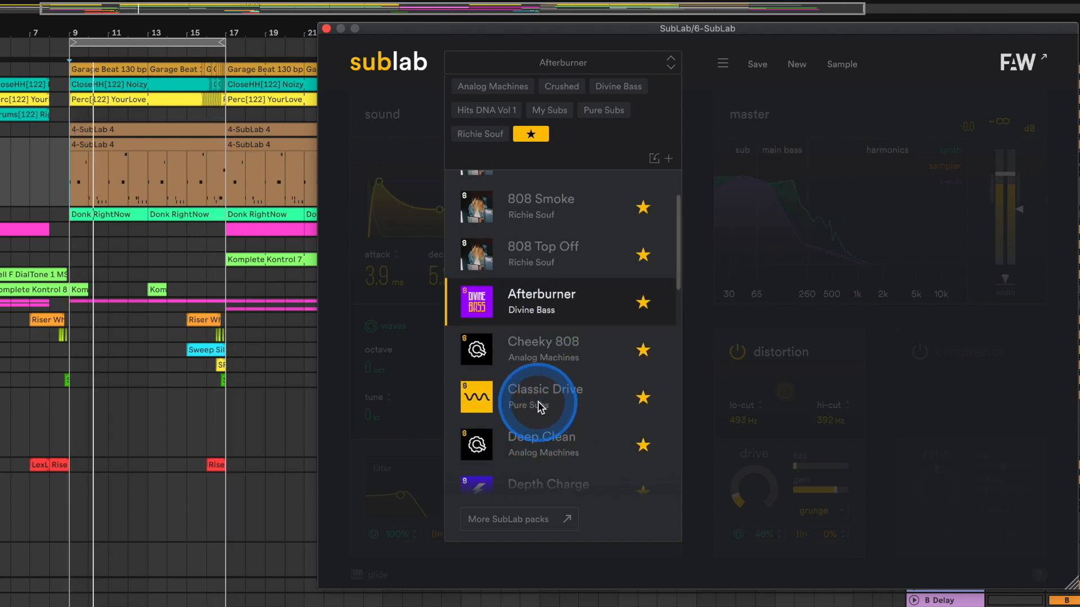
{"action": "left_click", "coordinate": [538, 402]}
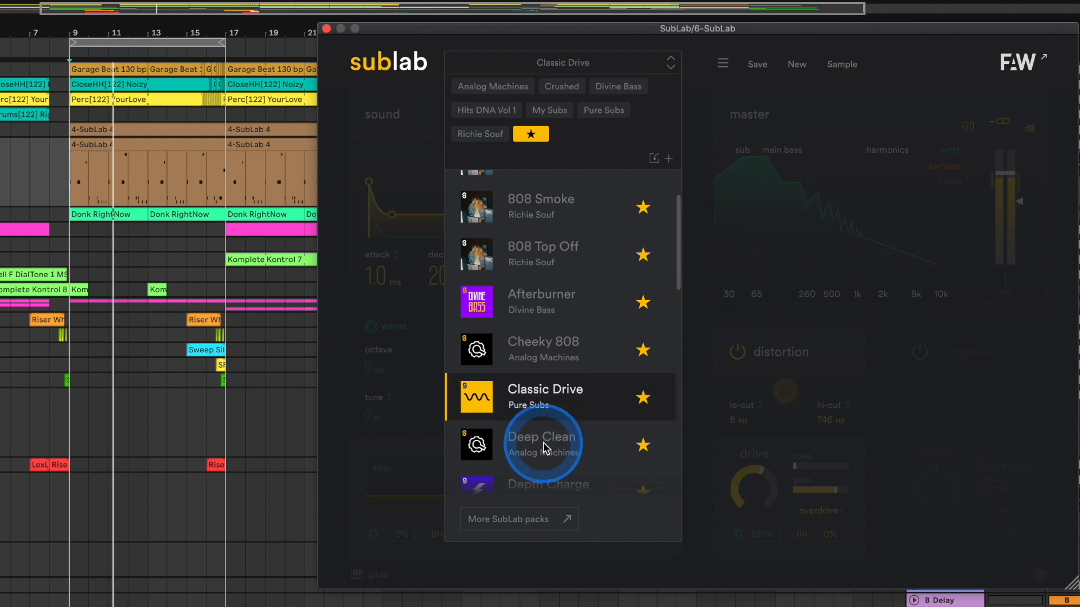
{"action": "scroll", "coordinate": [542, 444], "scroll_direction": "down", "scroll_amount": 2}
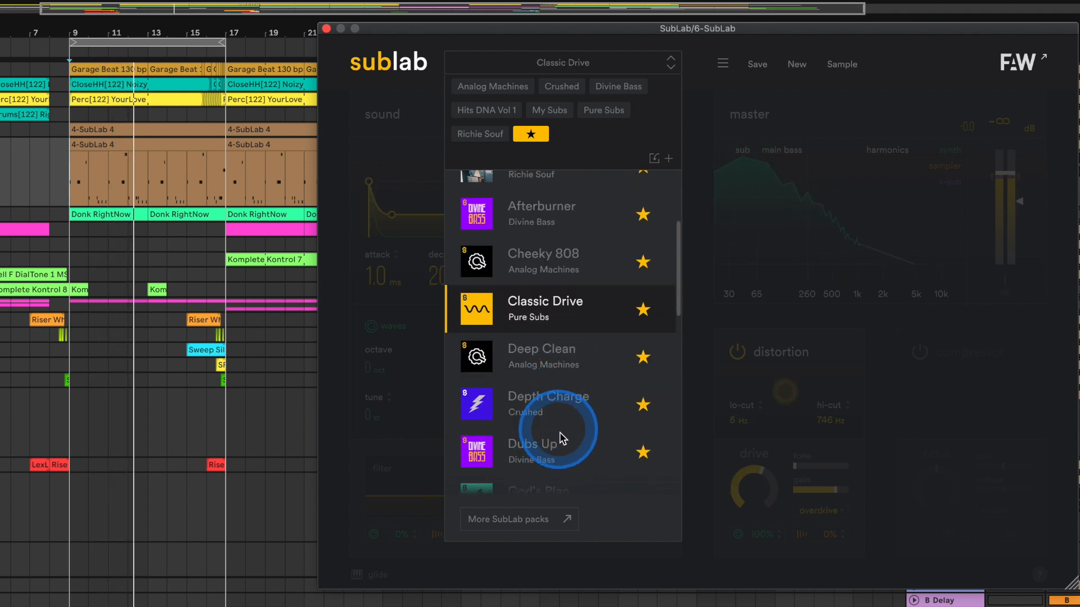
{"action": "left_click", "coordinate": [555, 450]}
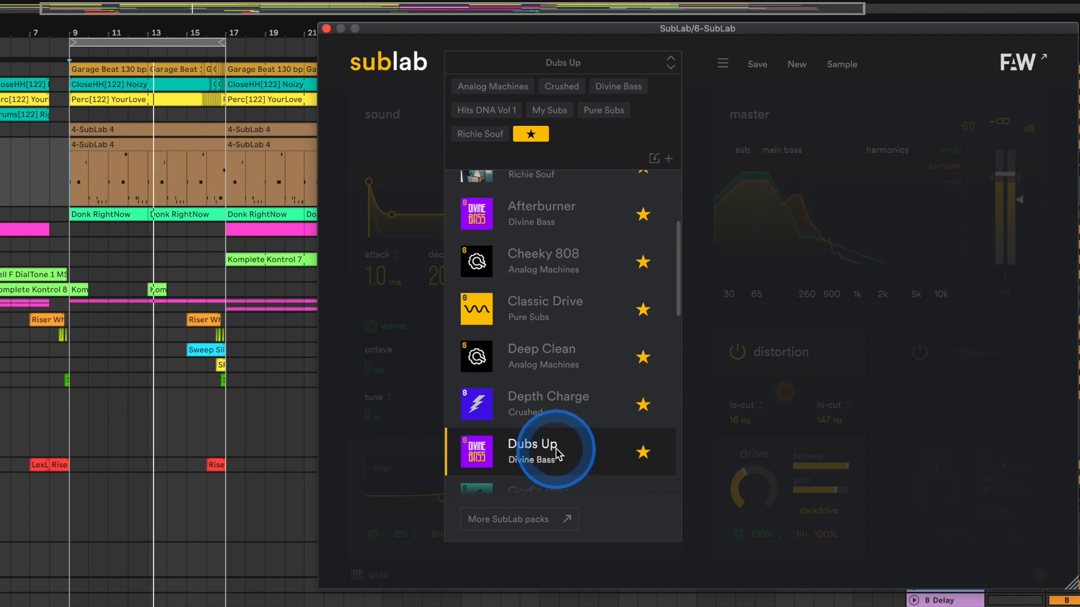
{"action": "scroll", "coordinate": [554, 430], "scroll_direction": "down", "scroll_amount": 4}
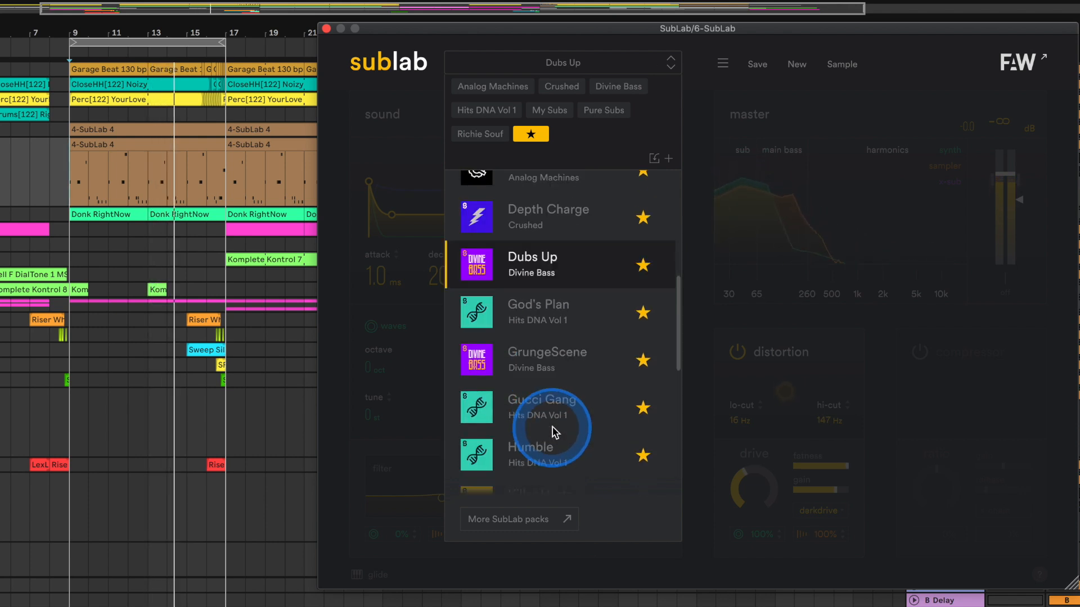
{"action": "left_click", "coordinate": [541, 369]}
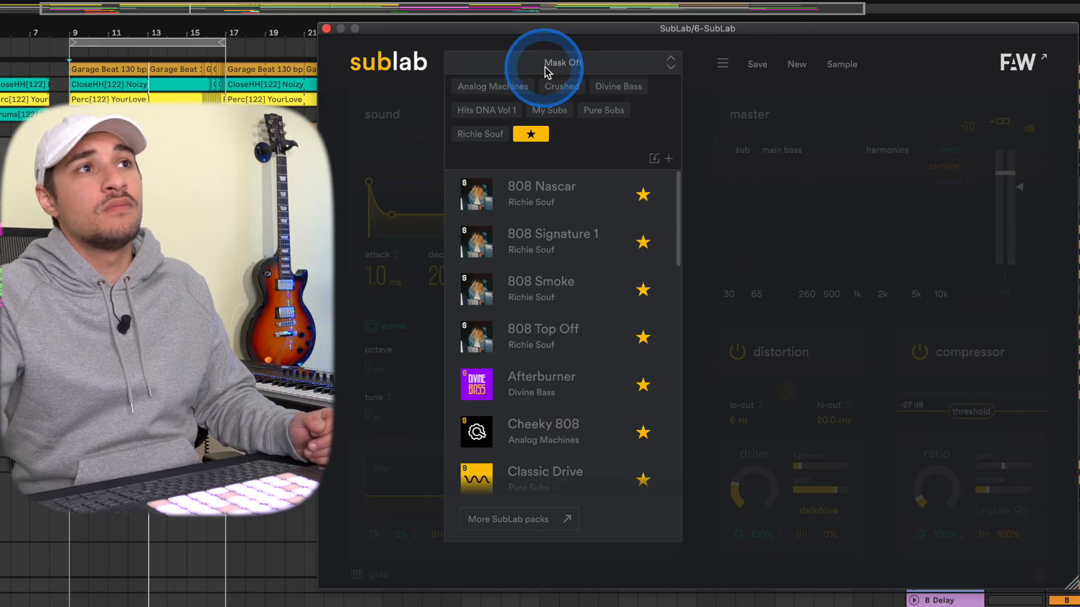
Step: View the favourites list around the loaded Mask Off preset and close the preset browser
{"action": "left_click", "coordinate": [540, 59]}
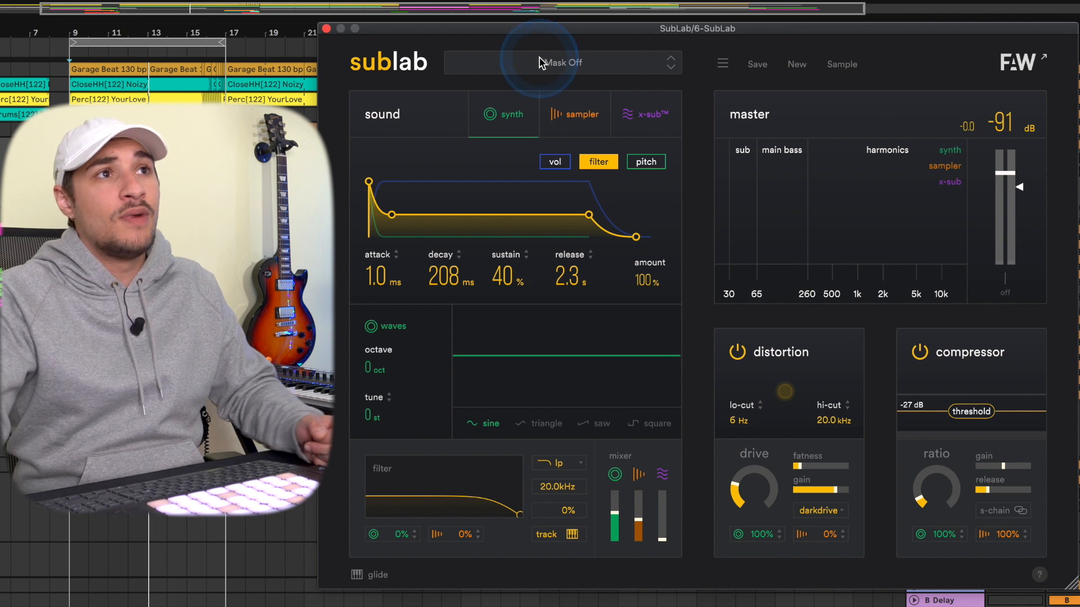
{"action": "left_click", "coordinate": [556, 64]}
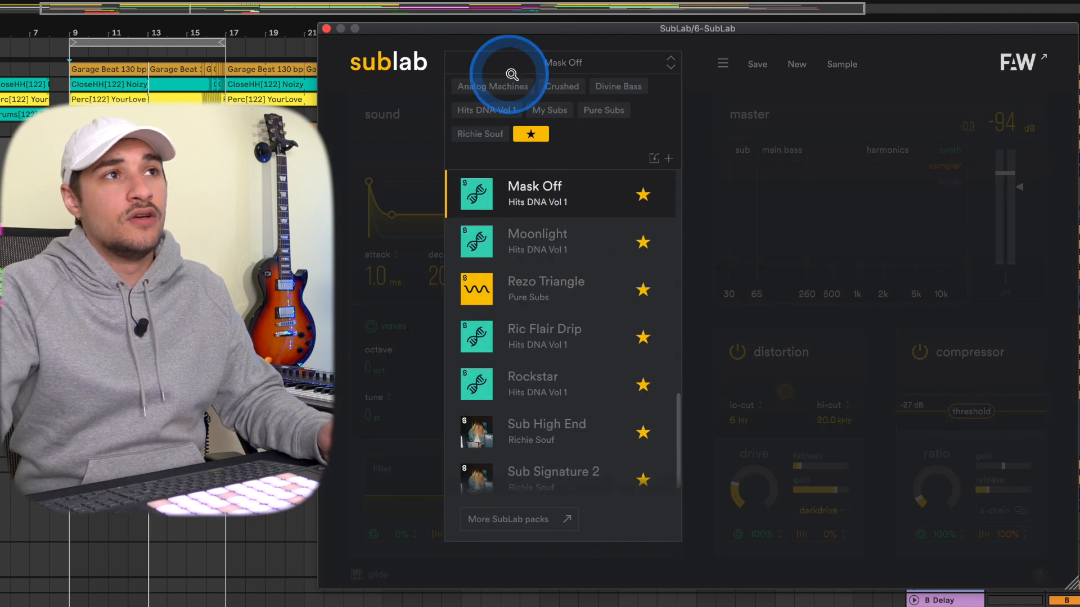
{"action": "left_click", "coordinate": [541, 63]}
Step: Look through the plugin's options for preset packs, interface zoom, frequency meter resolution and note settings
{"action": "left_click", "coordinate": [723, 64]}
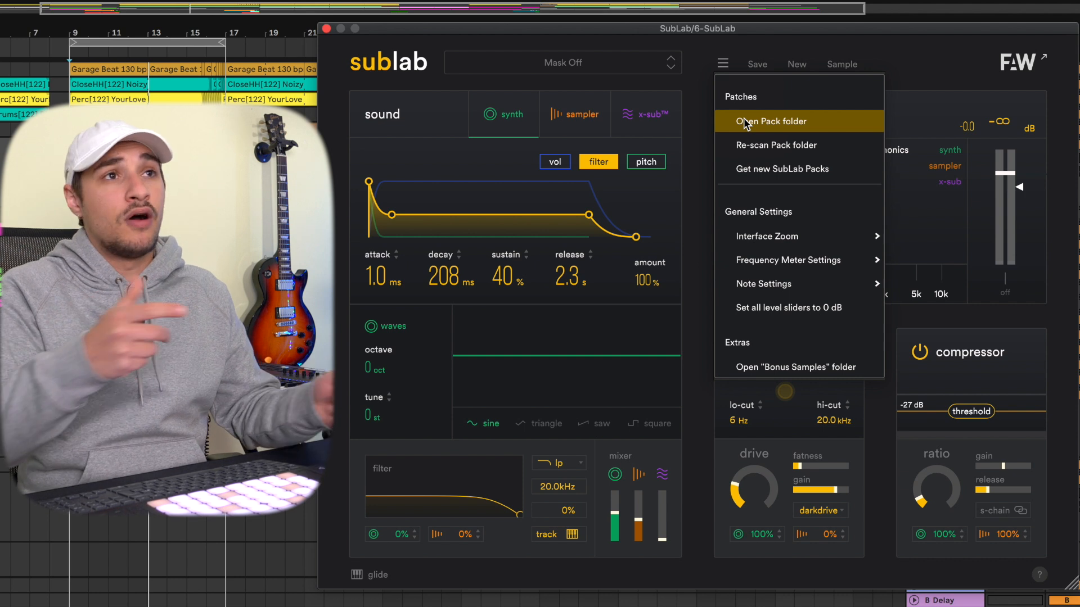
{"action": "left_click", "coordinate": [779, 168]}
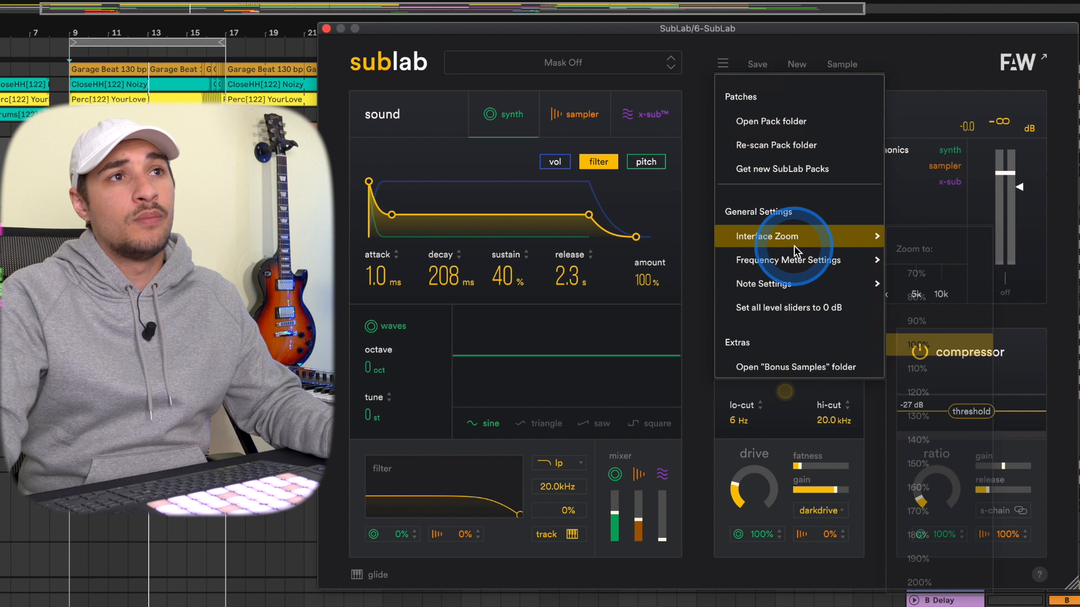
{"action": "left_click", "coordinate": [791, 265]}
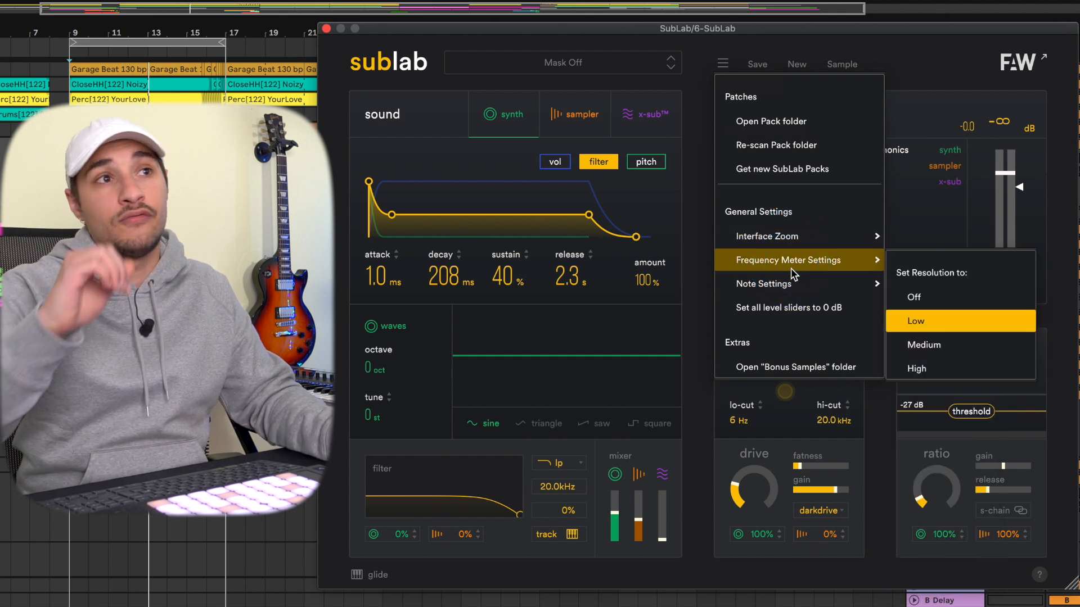
{"action": "left_click", "coordinate": [777, 287]}
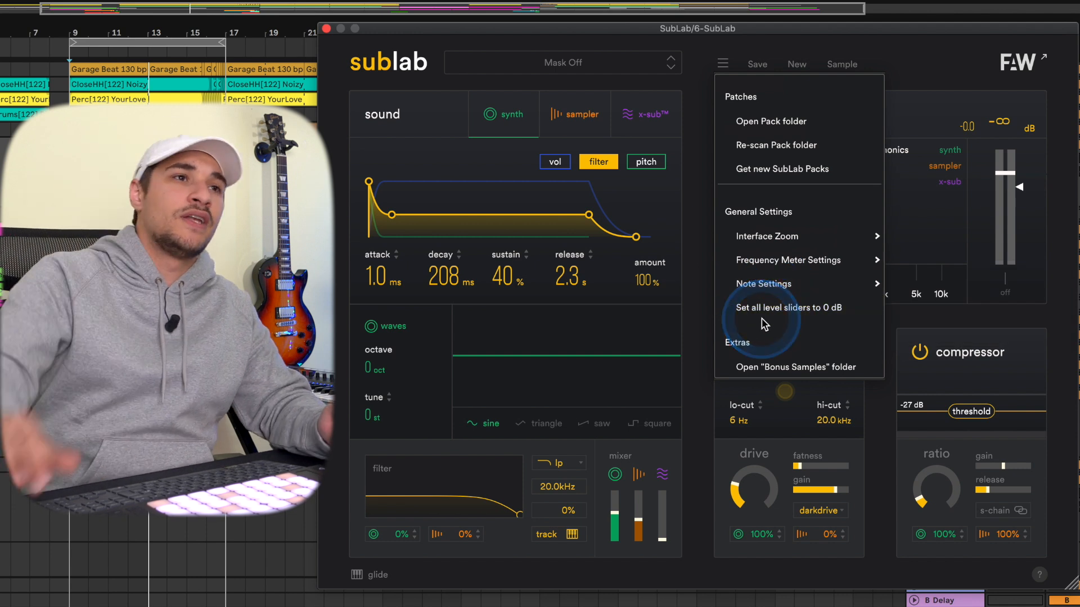
{"action": "left_click", "coordinate": [731, 67]}
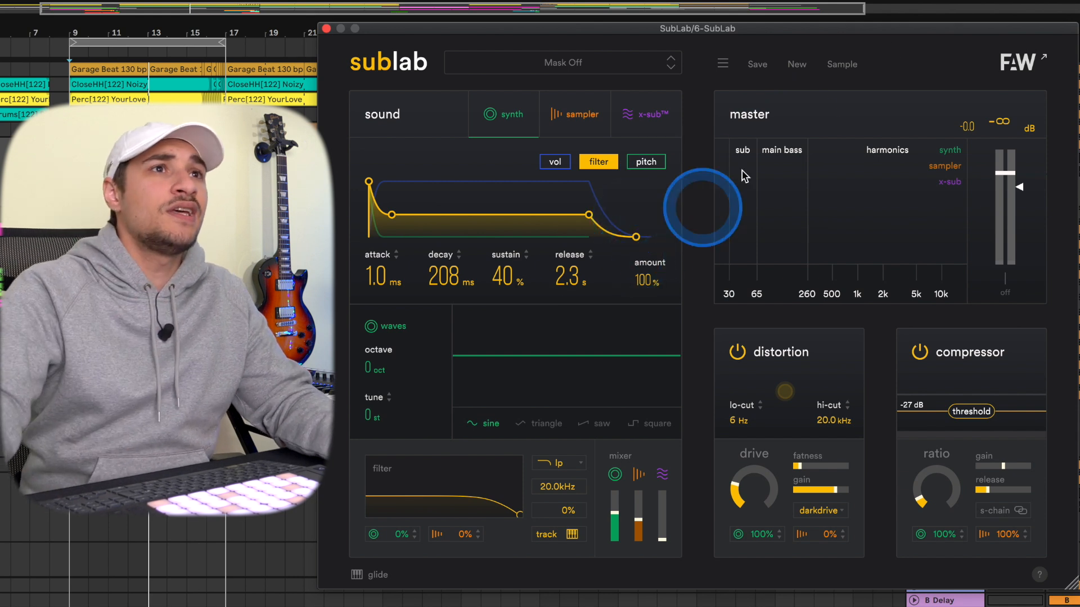
Step: Start a new default patch and show the filter envelope in its synth section
{"action": "left_click", "coordinate": [798, 55]}
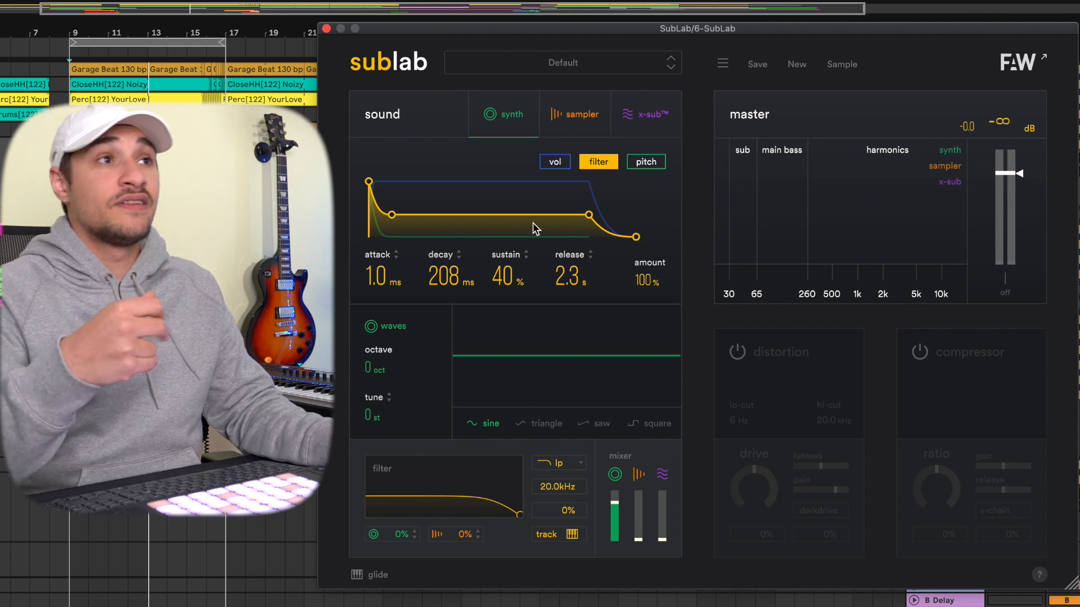
{"action": "left_click", "coordinate": [598, 162]}
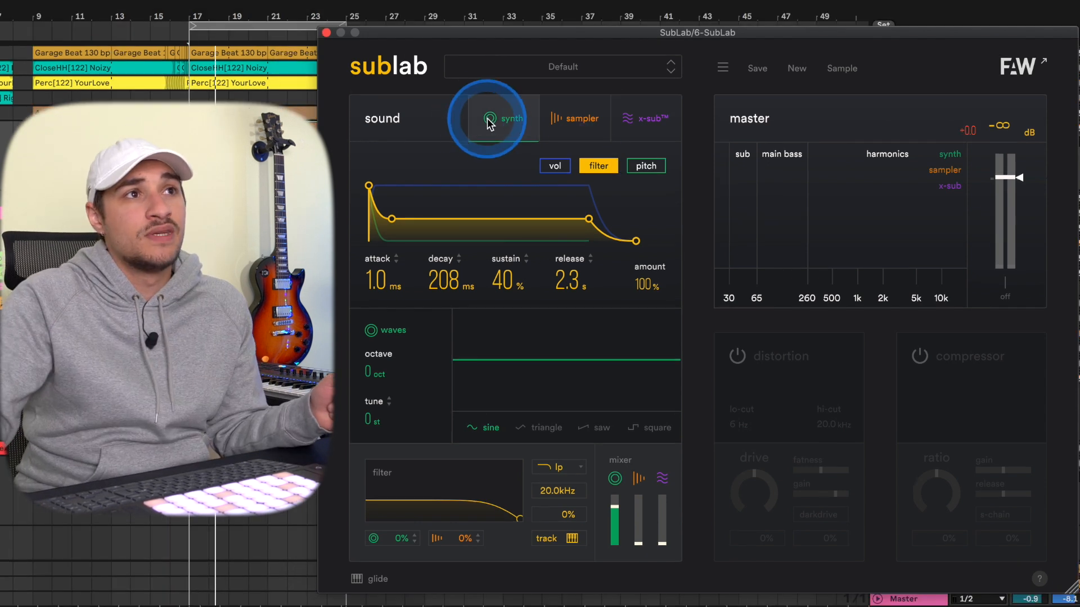
{"action": "left_click", "coordinate": [489, 114]}
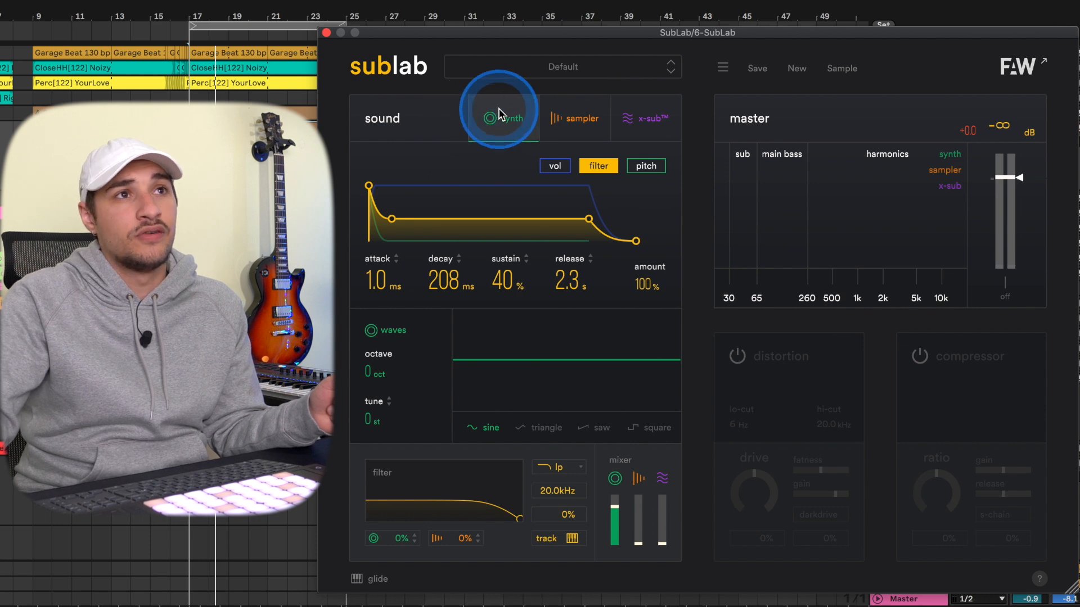
Step: Try the sine, triangle, saw and square waves on the synth oscillator, ending on square
{"action": "left_click", "coordinate": [647, 429]}
{"action": "left_click", "coordinate": [480, 433]}
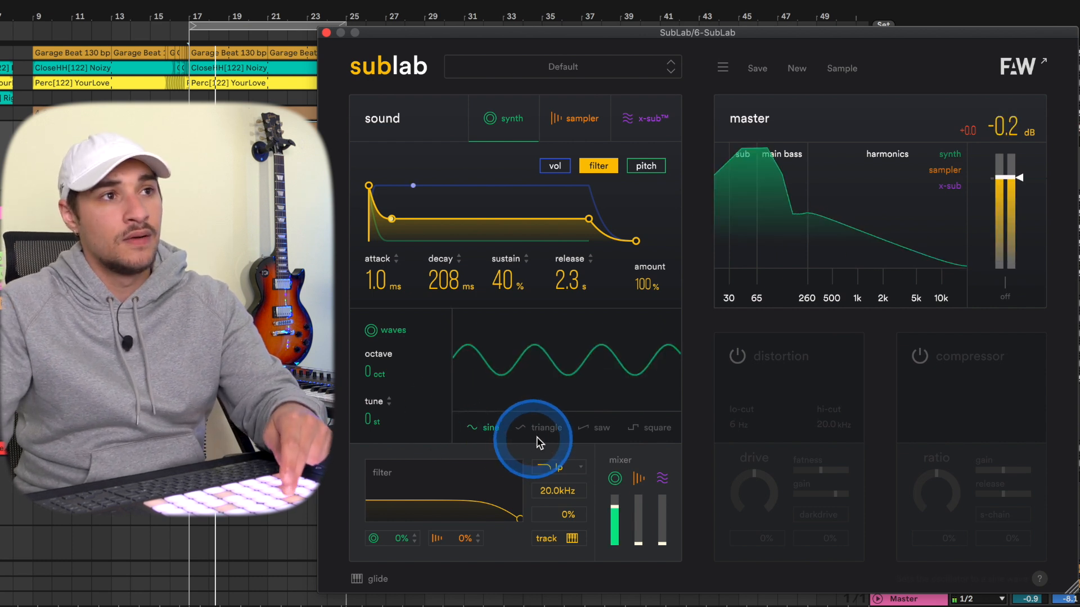
{"action": "left_click", "coordinate": [549, 429]}
{"action": "left_click", "coordinate": [594, 431]}
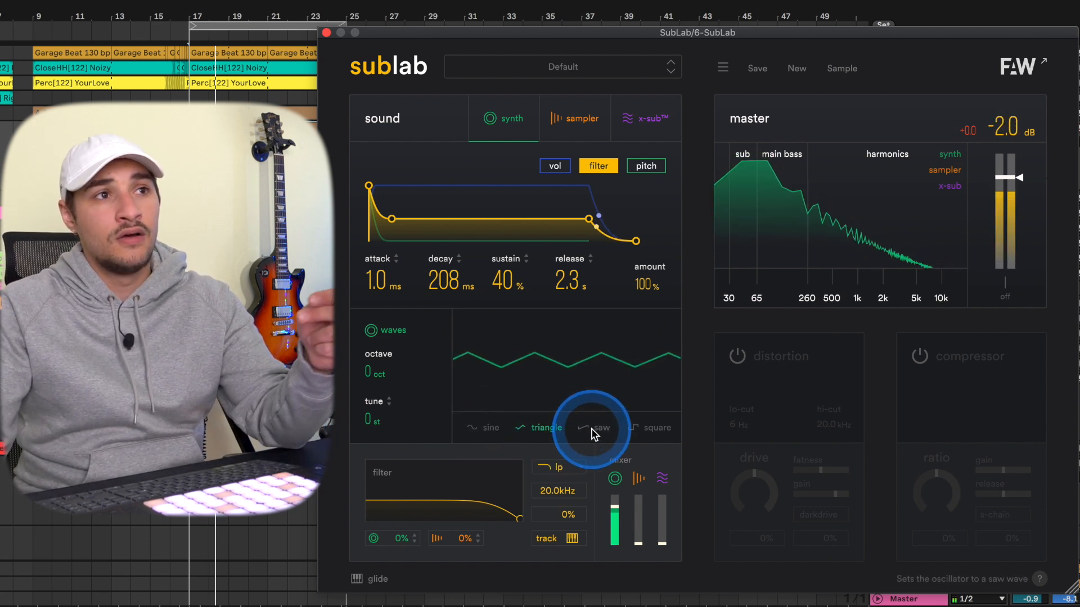
{"action": "left_click", "coordinate": [649, 431]}
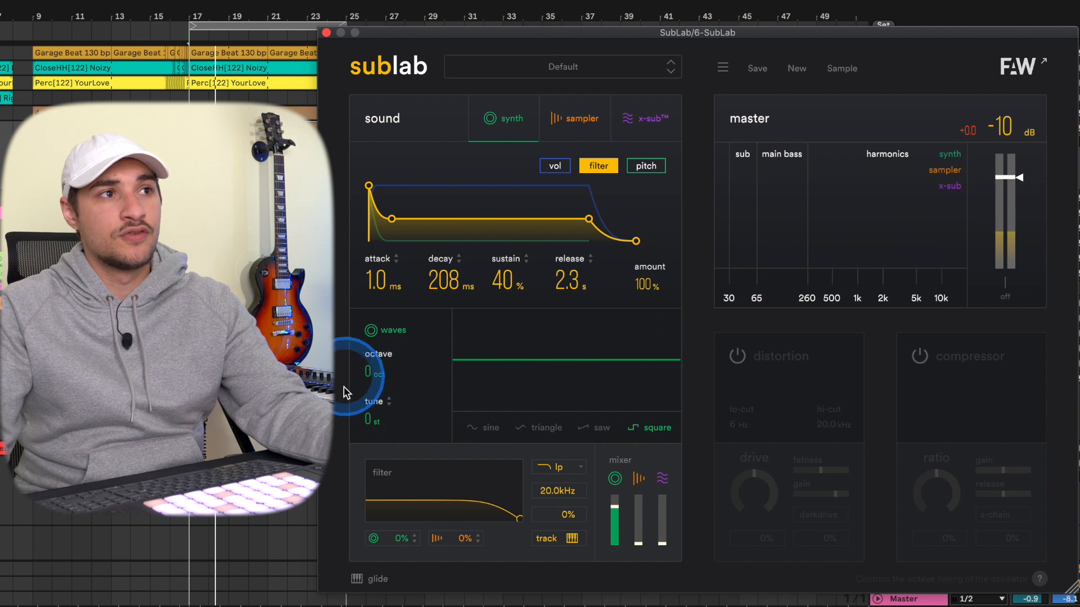
Step: Compare the synth's volume, filter and pitch envelopes
{"action": "left_click", "coordinate": [555, 166]}
{"action": "left_click", "coordinate": [616, 166]}
{"action": "left_click", "coordinate": [645, 165]}
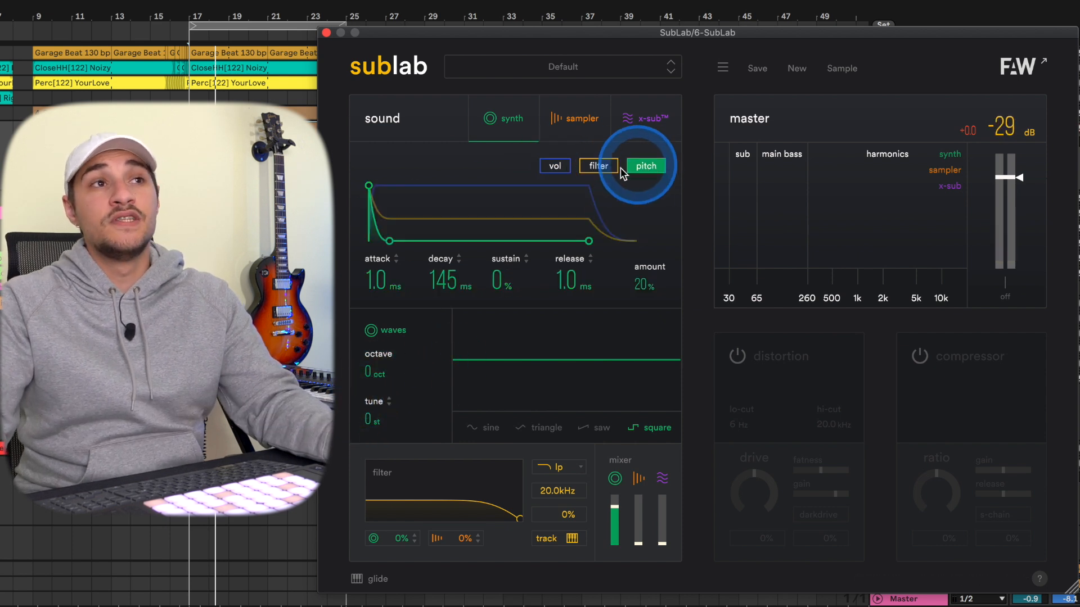
{"action": "left_click", "coordinate": [551, 166]}
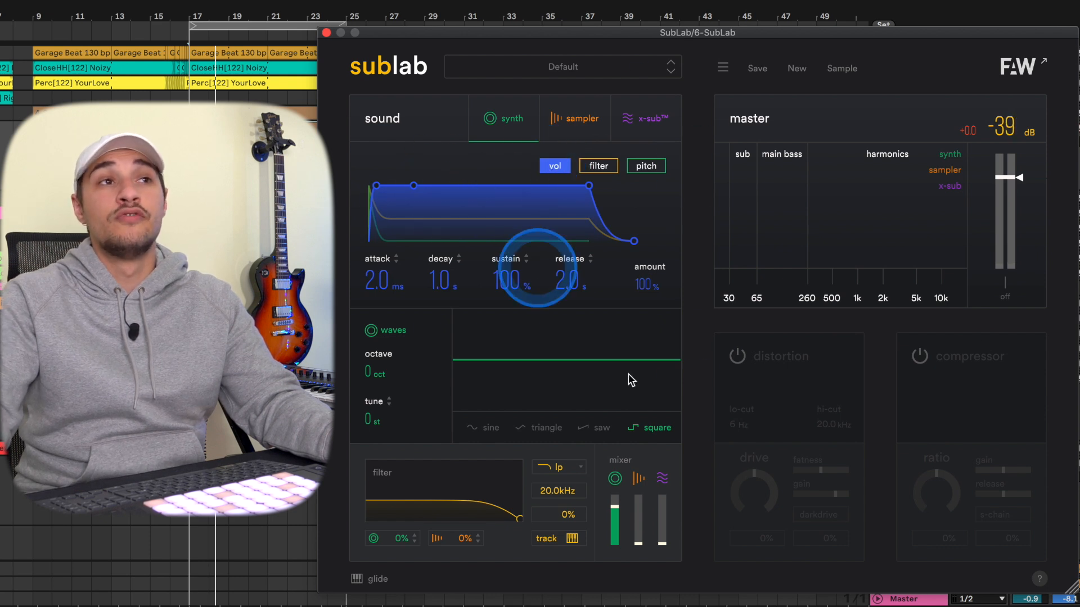
{"action": "left_click", "coordinate": [610, 166]}
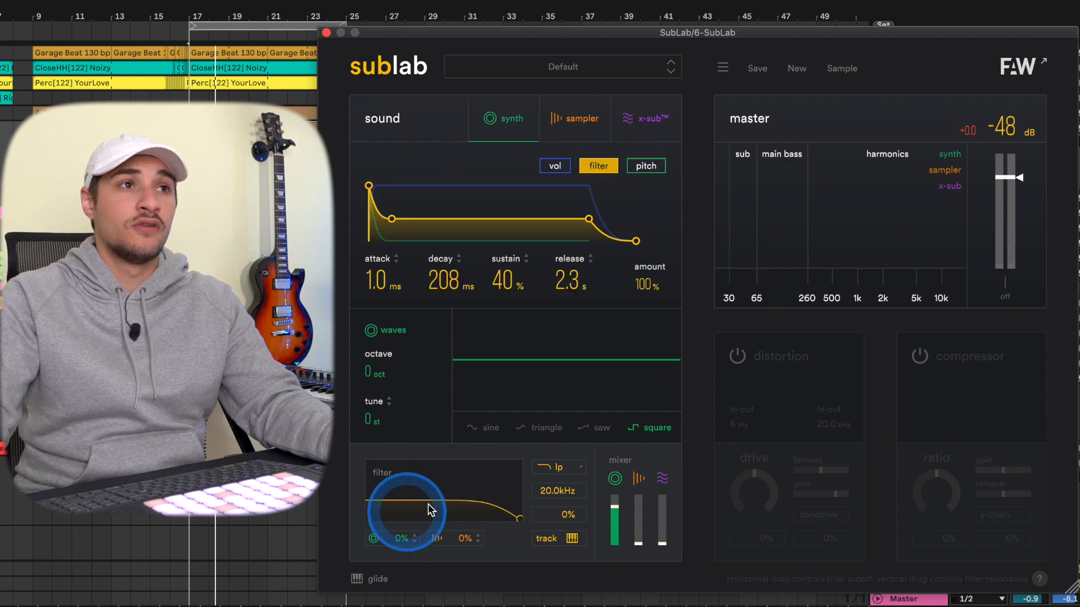
Step: Switch the oscillator to a triangle wave and set the pitch envelope amount to 30%
{"action": "left_click", "coordinate": [662, 174]}
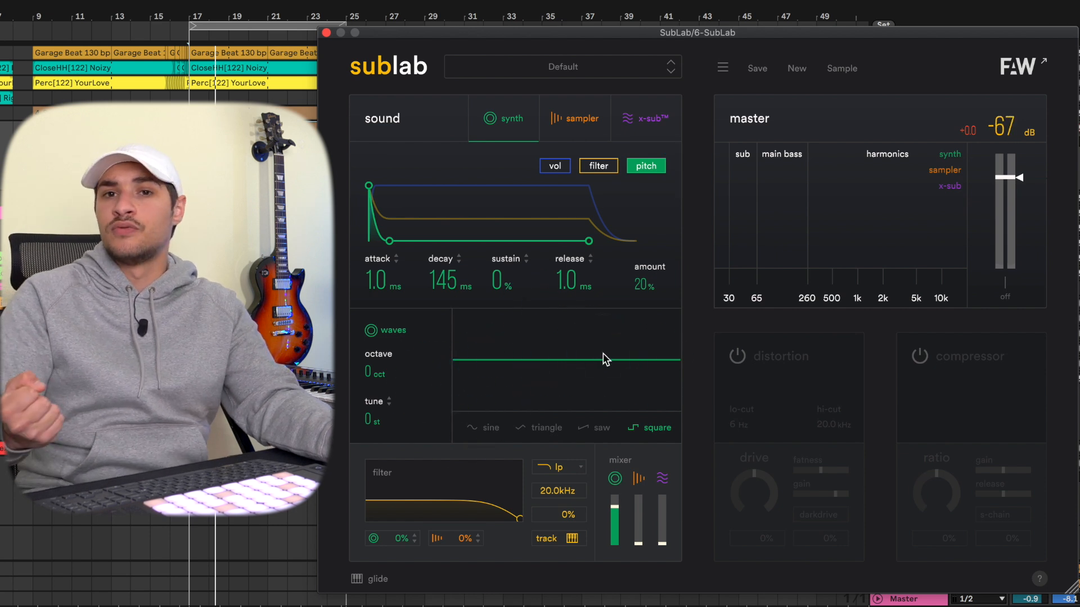
{"action": "left_click_drag", "start_coordinate": [643, 284], "coordinate": [656, 366]}
{"action": "left_click", "coordinate": [541, 429]}
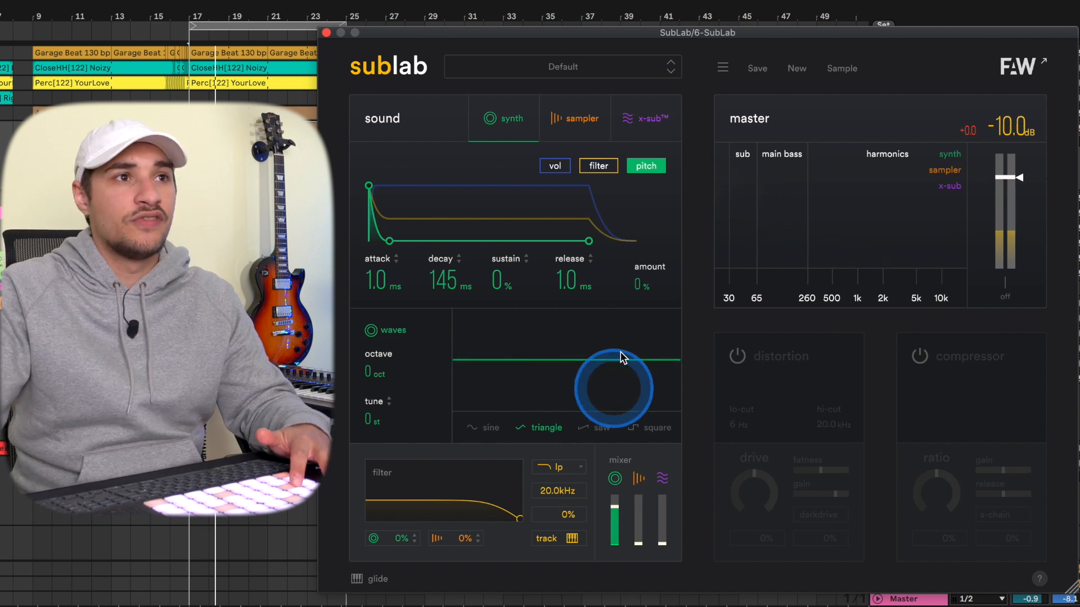
{"action": "left_click_drag", "start_coordinate": [634, 293], "coordinate": [642, 258]}
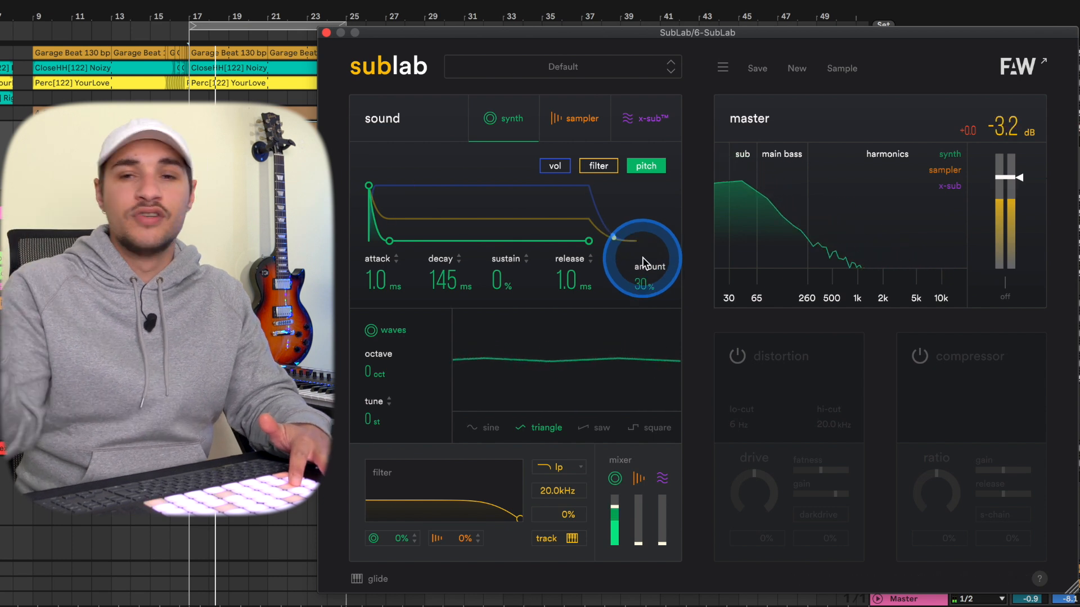
Step: Shape the volume envelope with a 343 ms attack, 5.1 s decay and 1.6 s release
{"action": "left_click", "coordinate": [557, 166]}
{"action": "left_click_drag", "start_coordinate": [562, 281], "coordinate": [382, 238]}
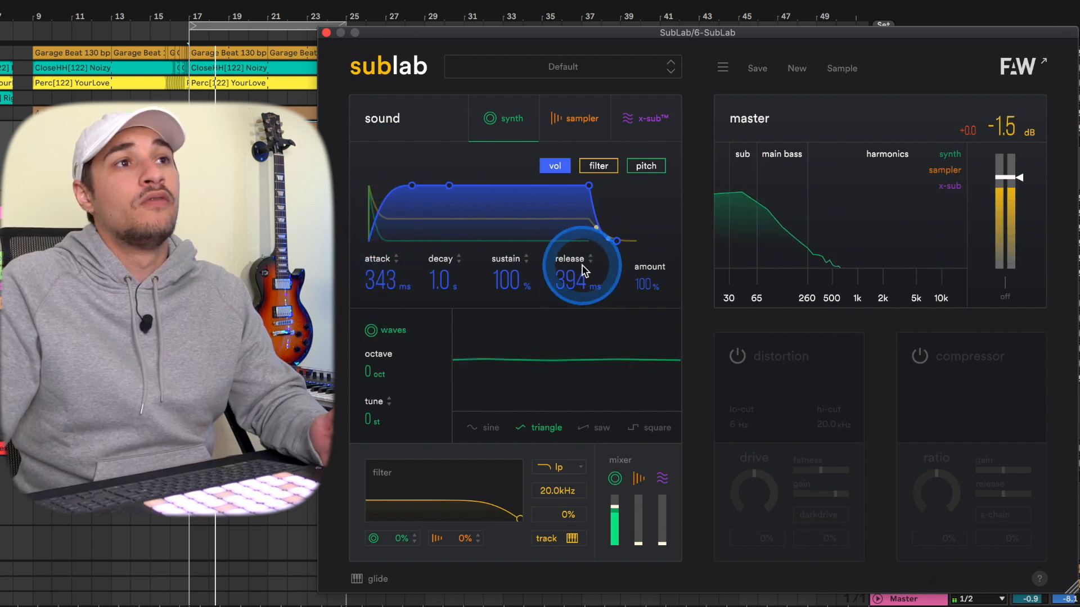
{"action": "left_click_drag", "start_coordinate": [581, 298], "coordinate": [568, 315]}
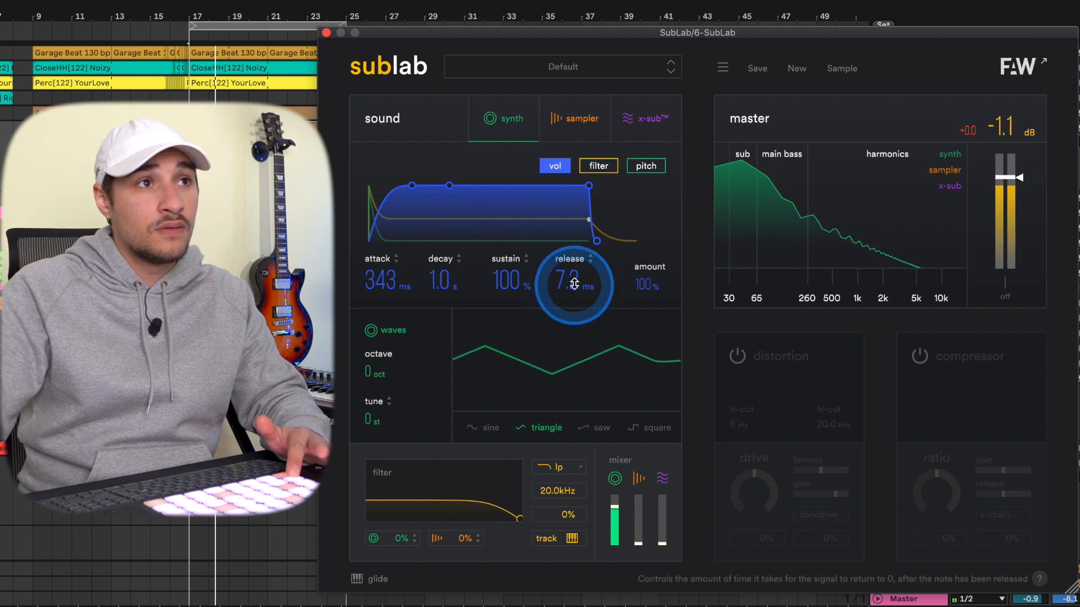
{"action": "left_click_drag", "start_coordinate": [573, 286], "coordinate": [586, 344]}
{"action": "left_click_drag", "start_coordinate": [574, 288], "coordinate": [595, 170]}
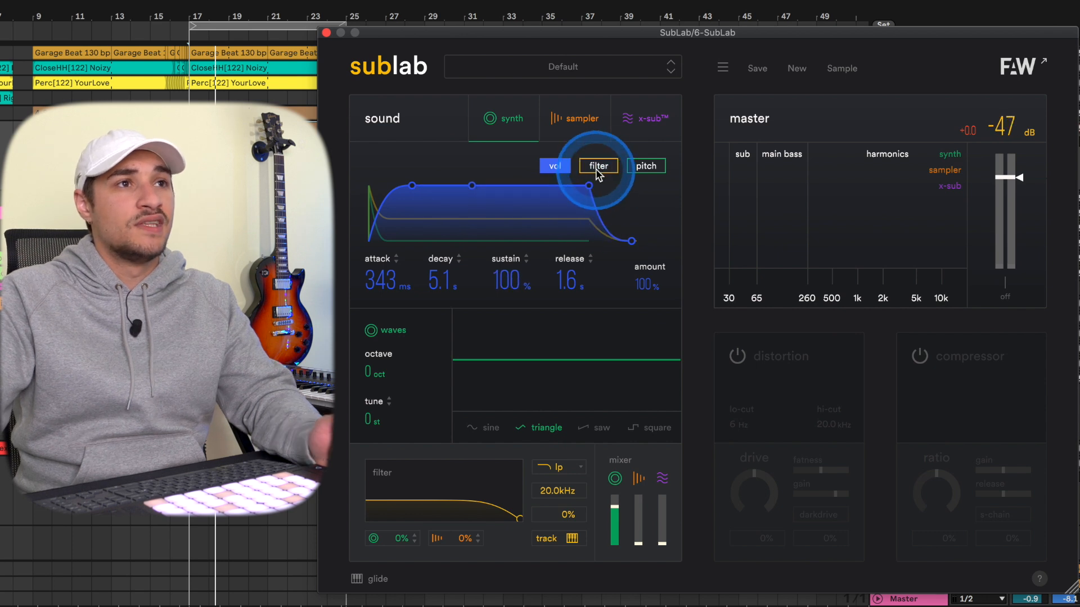
Step: Shape the low-pass filter to a 2.59 kHz cutoff with 77% resonance, and set the filter envelope's attack to 586 ms
{"action": "left_click_drag", "start_coordinate": [521, 494], "coordinate": [513, 497]}
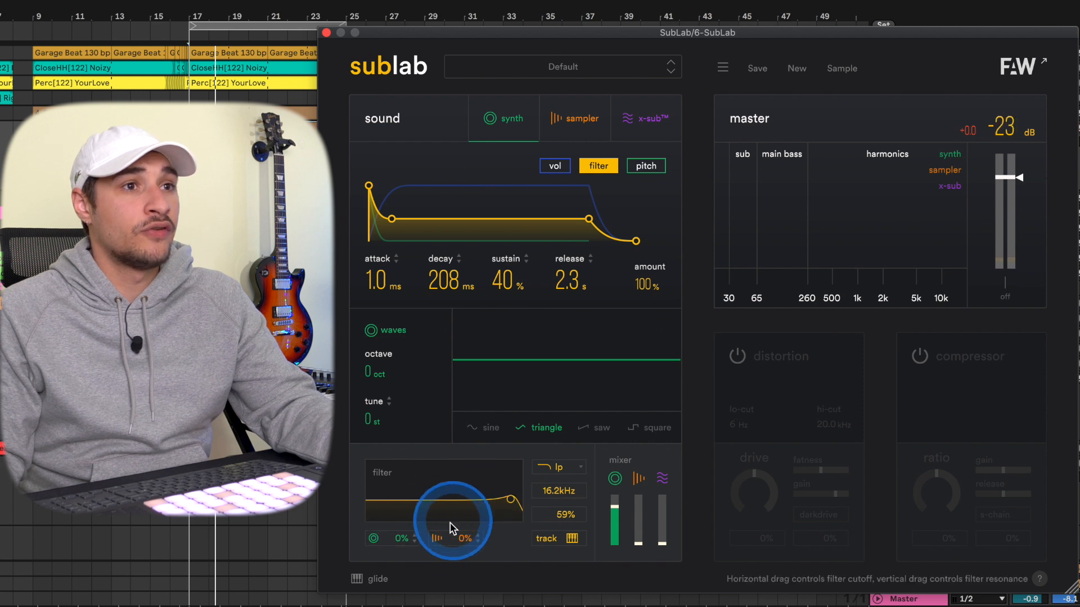
{"action": "left_click_drag", "start_coordinate": [401, 537], "coordinate": [397, 472]}
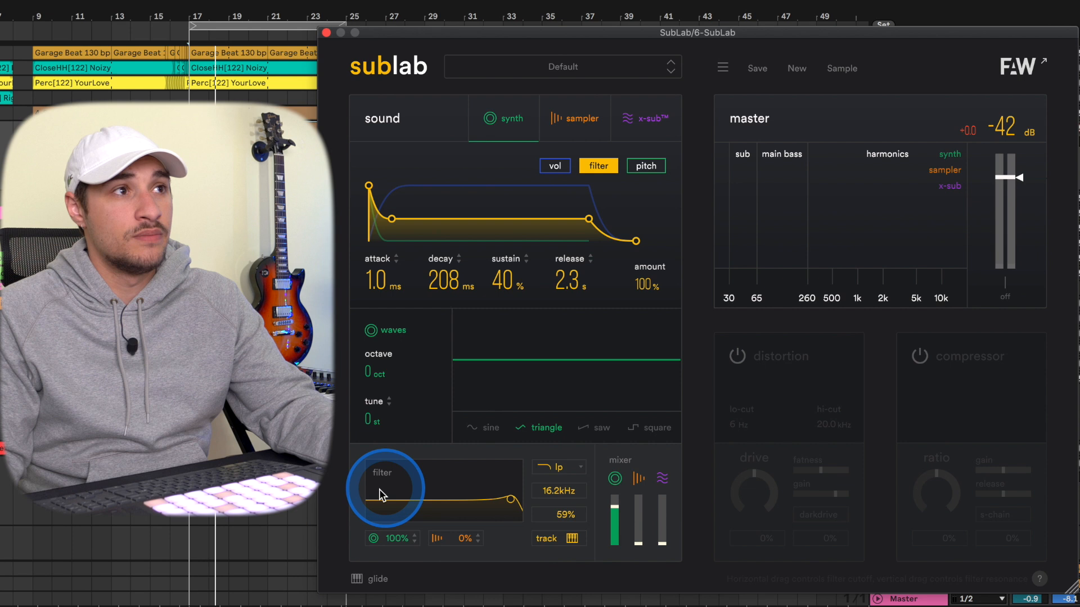
{"action": "mouse_move", "coordinate": [510, 498]}
{"action": "left_mouse_down"}
{"action": "mouse_move", "coordinate": [405, 495]}
{"action": "mouse_move", "coordinate": [518, 484]}
{"action": "left_mouse_up"}
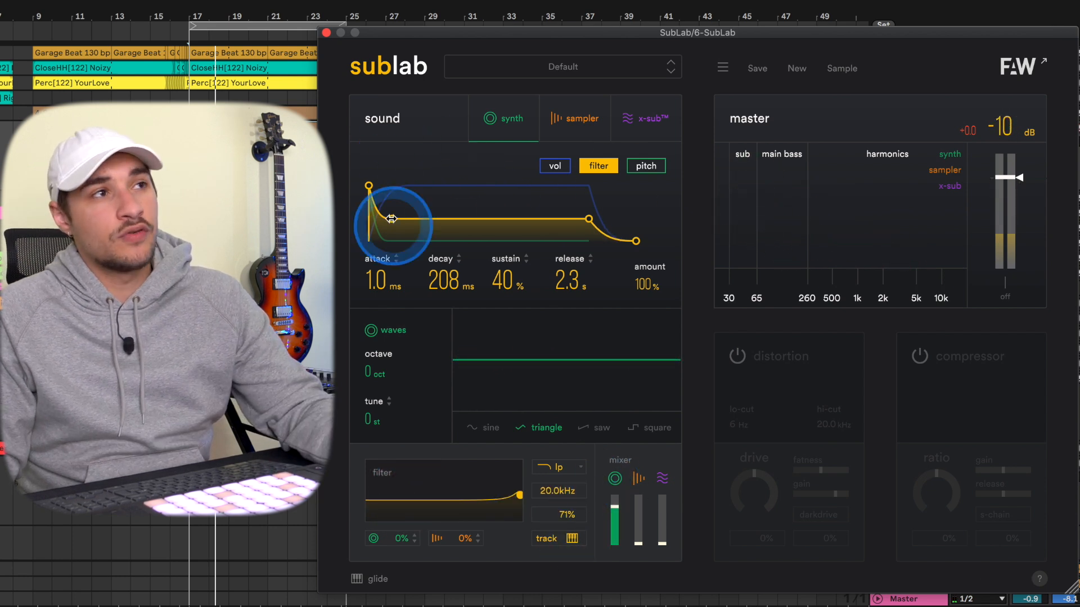
{"action": "left_click_drag", "start_coordinate": [369, 186], "coordinate": [433, 184]}
{"action": "left_click_drag", "start_coordinate": [518, 494], "coordinate": [492, 498]}
{"action": "left_click_drag", "start_coordinate": [469, 494], "coordinate": [458, 494]}
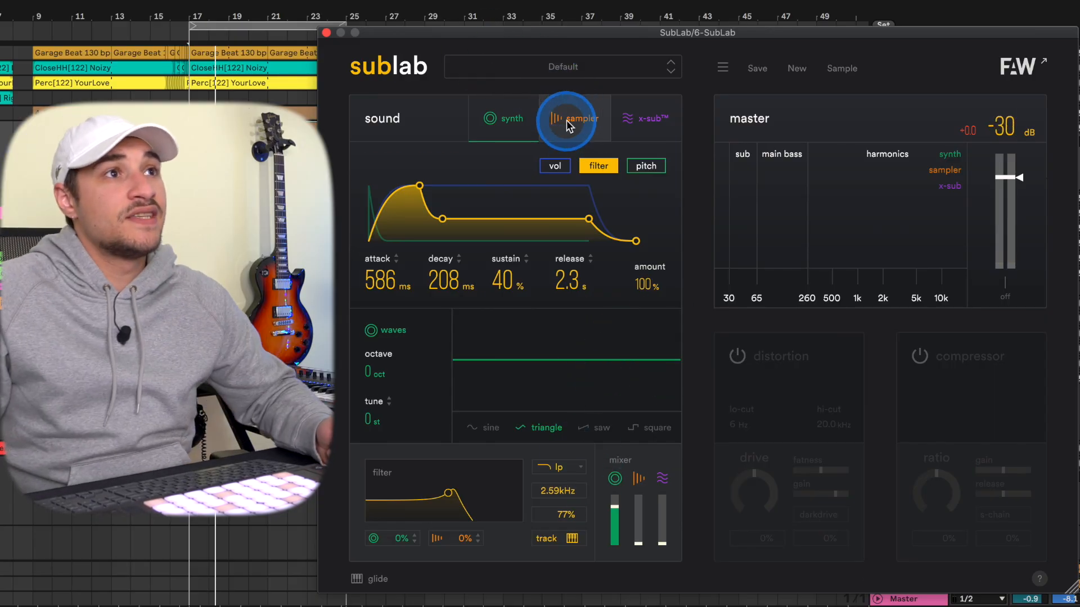
Step: Browse the sampler's sample banks and load FAW_SOUFSUB_1 from Richie Souf
{"action": "left_click", "coordinate": [565, 119]}
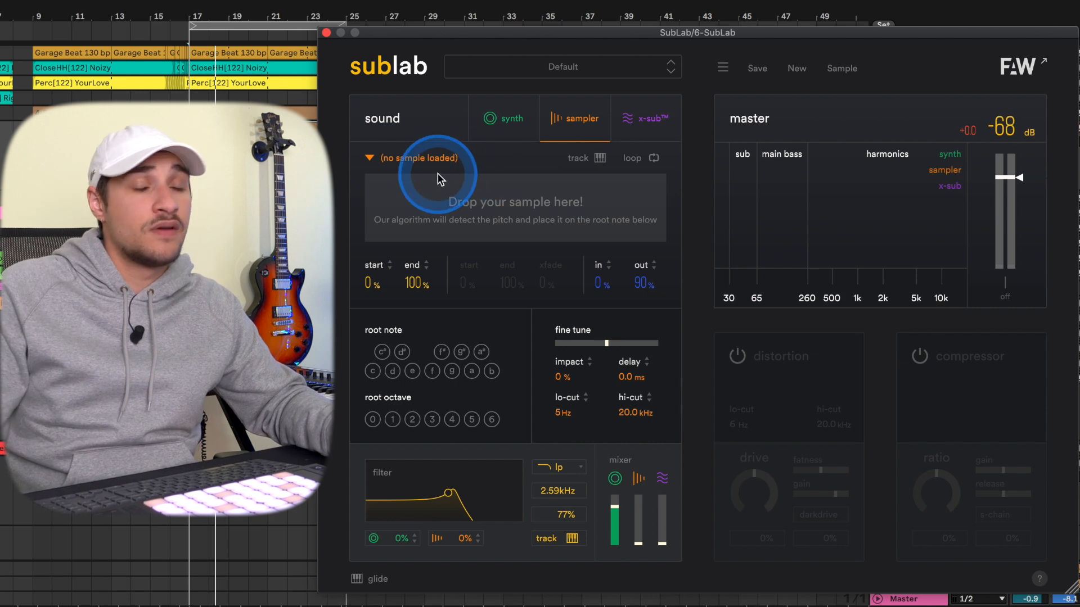
{"action": "left_click", "coordinate": [383, 158]}
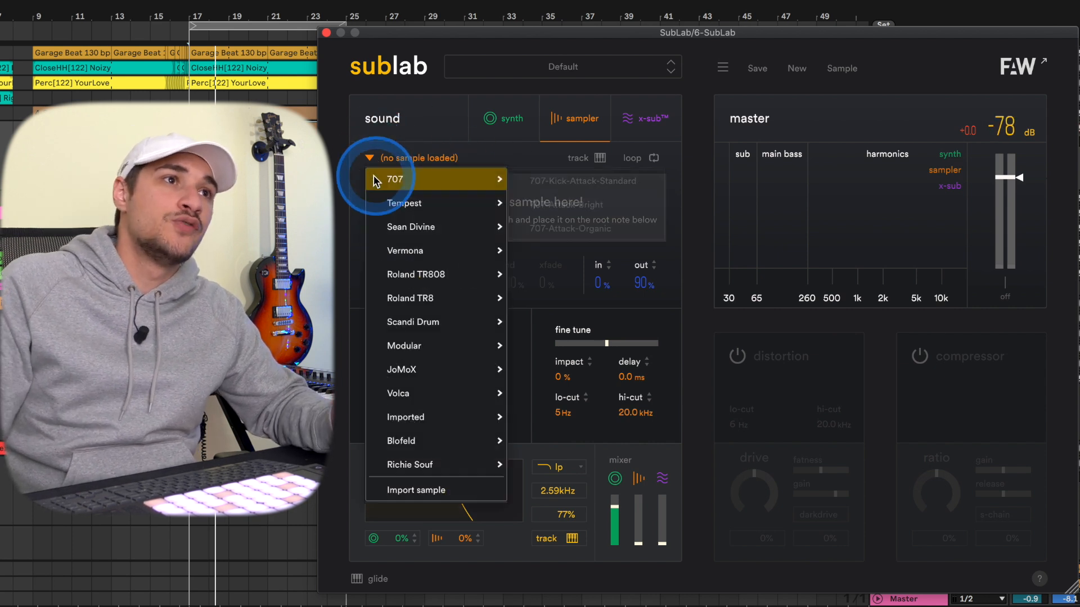
{"action": "mouse_move", "coordinate": [423, 264]}
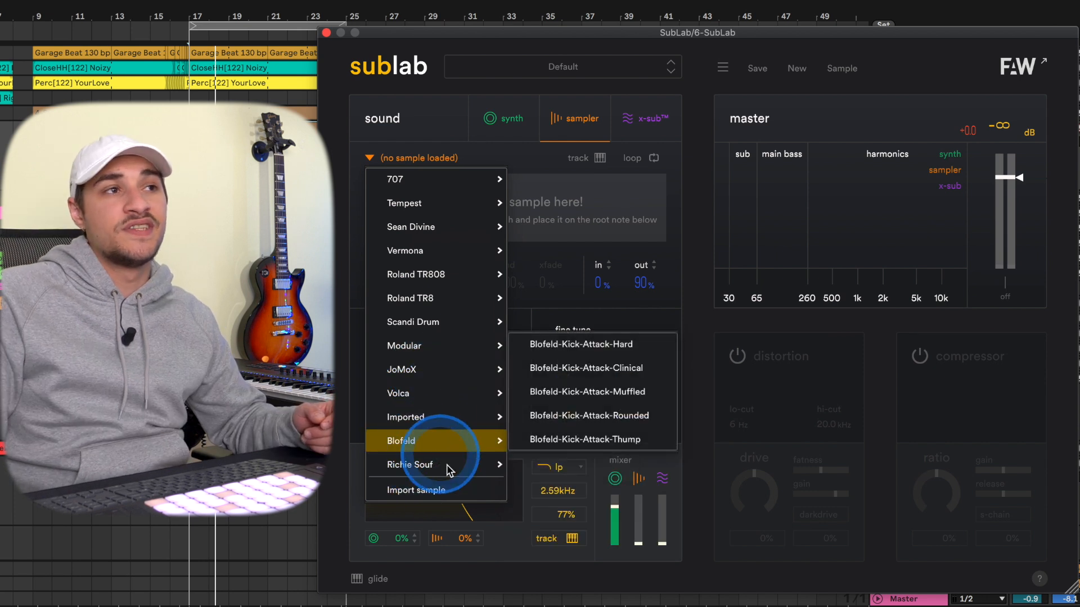
{"action": "mouse_move", "coordinate": [489, 471]}
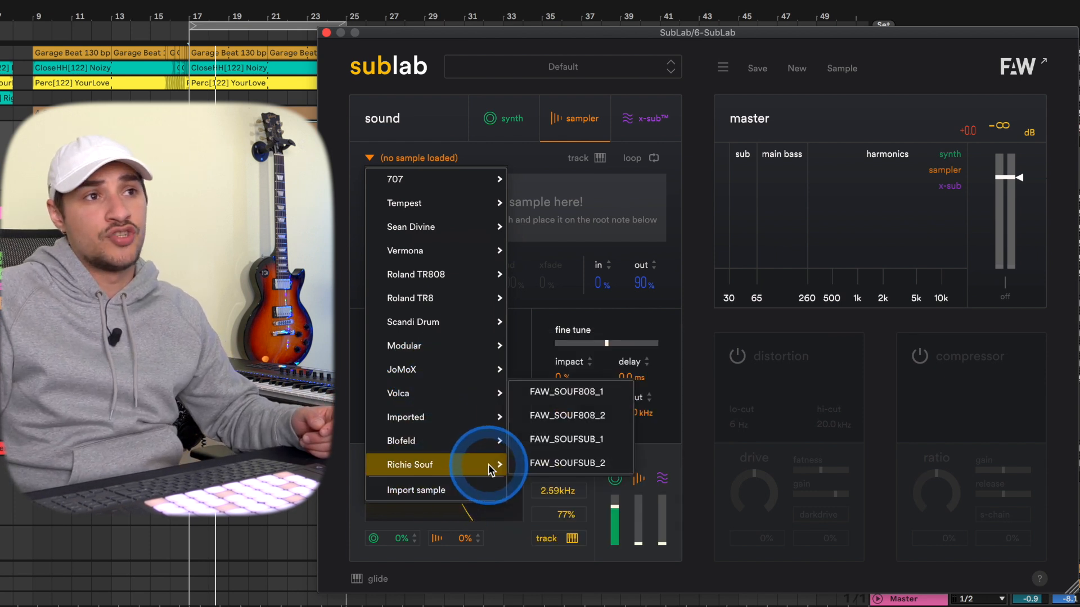
{"action": "left_click", "coordinate": [563, 439]}
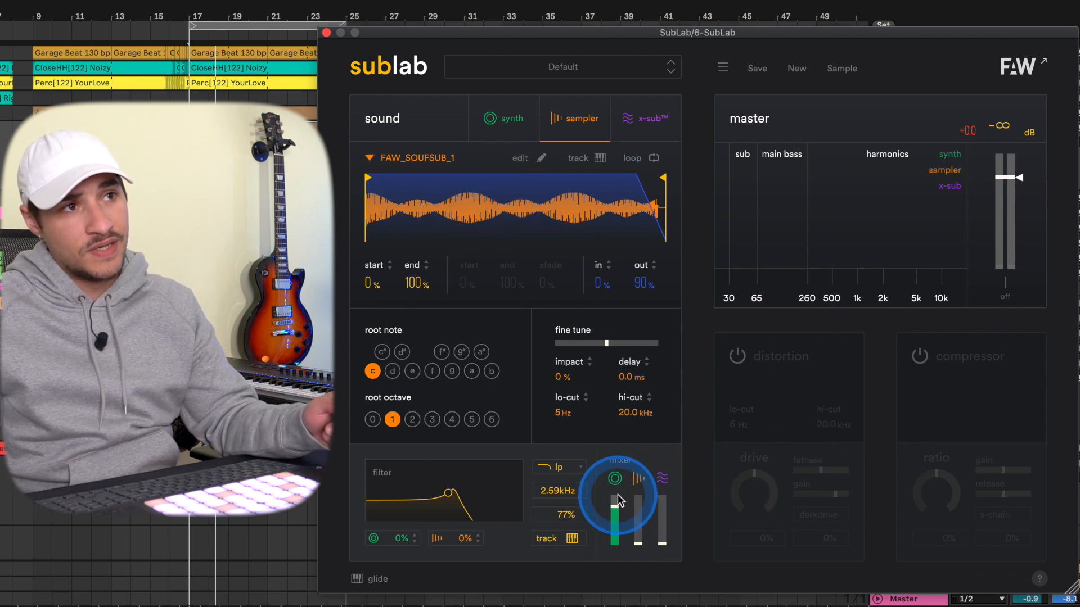
Step: Bring the synth level in the mixer down to zero and raise the sampler level instead
{"action": "left_click_drag", "start_coordinate": [616, 509], "coordinate": [611, 593]}
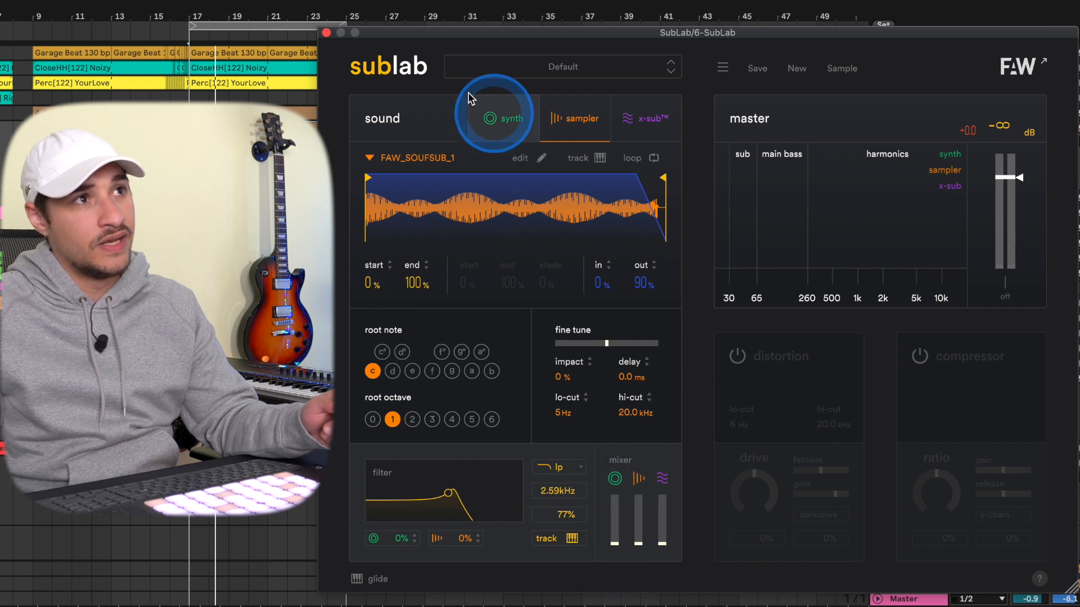
{"action": "mouse_move", "coordinate": [639, 539]}
{"action": "left_click_drag", "start_coordinate": [640, 542], "coordinate": [638, 506]}
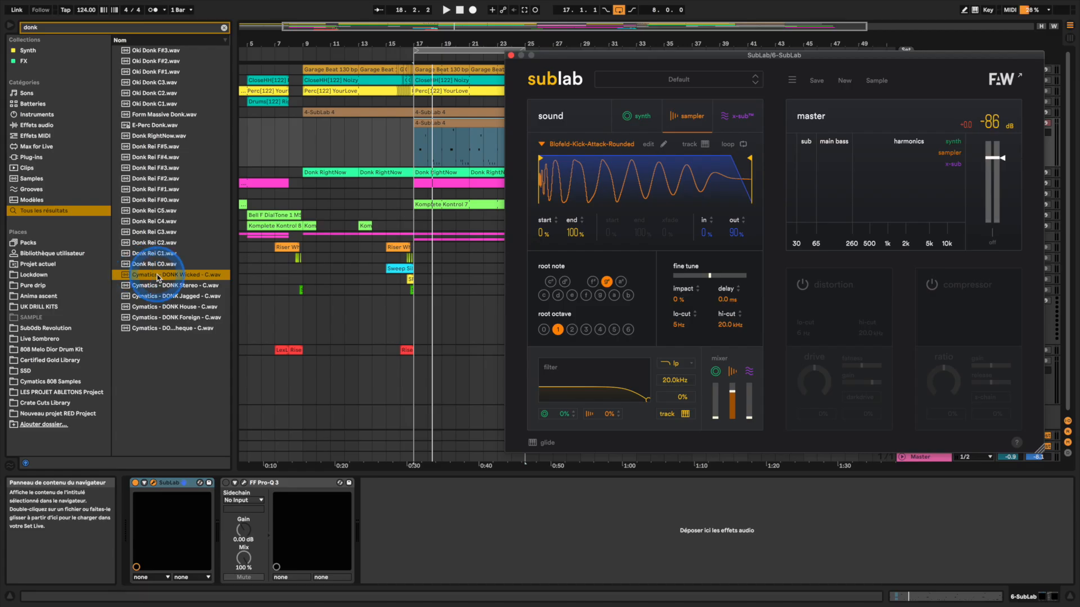
Step: Load the browser sample "Cymatics - DONK Wicked - C.wav" into the sampler
{"action": "left_click_drag", "start_coordinate": [150, 279], "coordinate": [622, 174]}
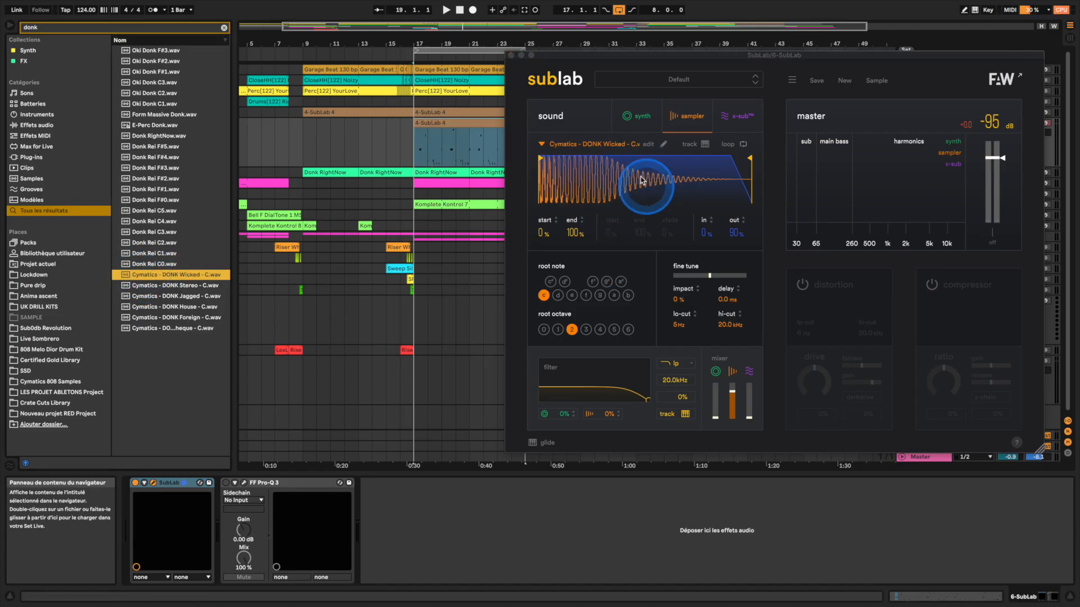
{"action": "left_click", "coordinate": [569, 184]}
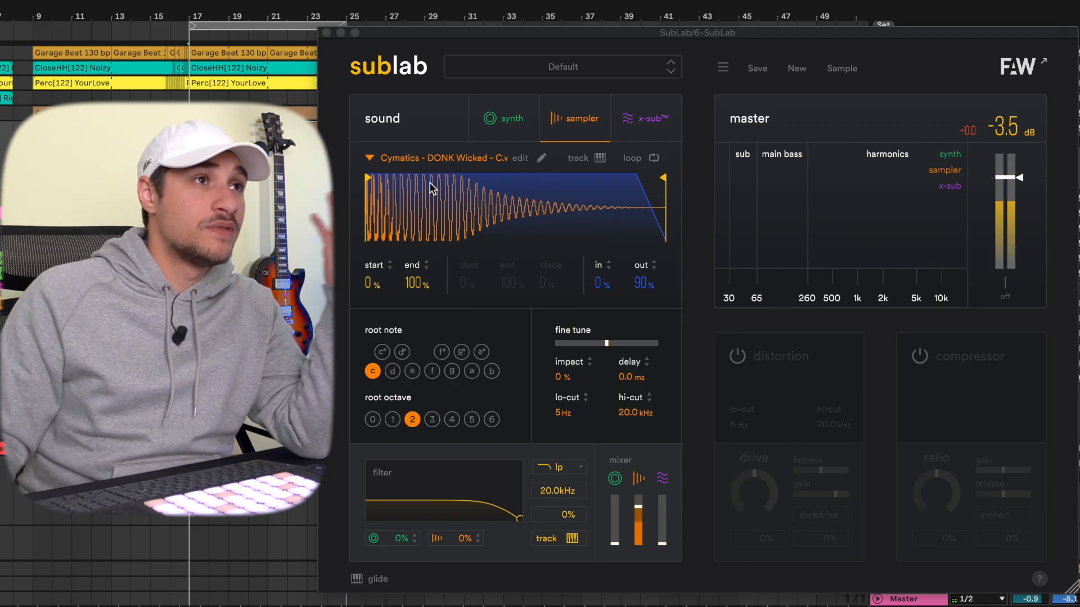
{"action": "left_click", "coordinate": [427, 187]}
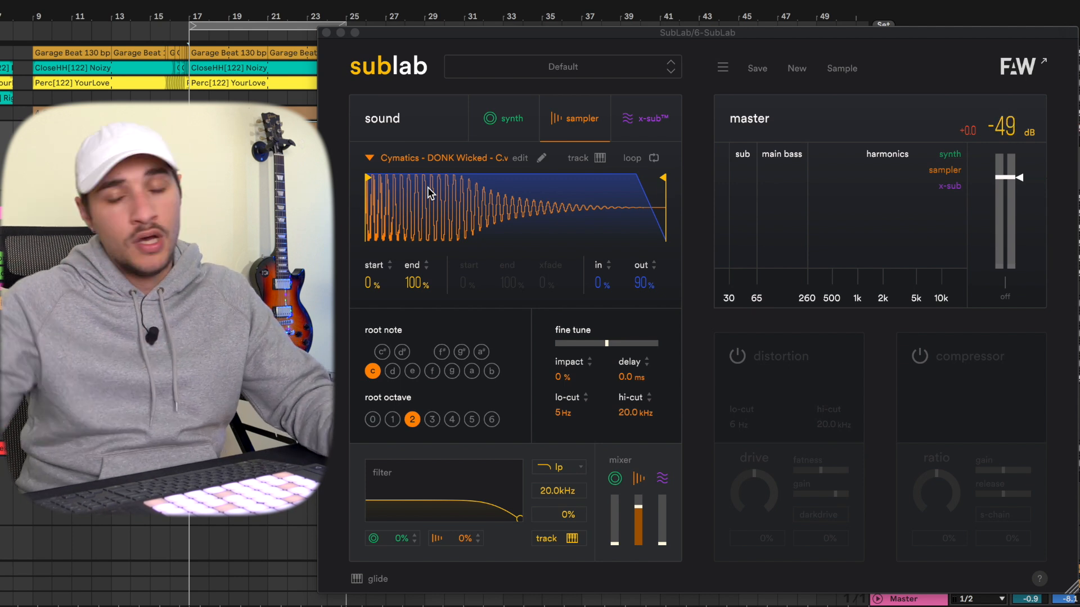
Step: Turn on pitch tracking and looping for the sample, with the loop from 21% to 23% and a 55% crossfade
{"action": "left_click", "coordinate": [580, 165]}
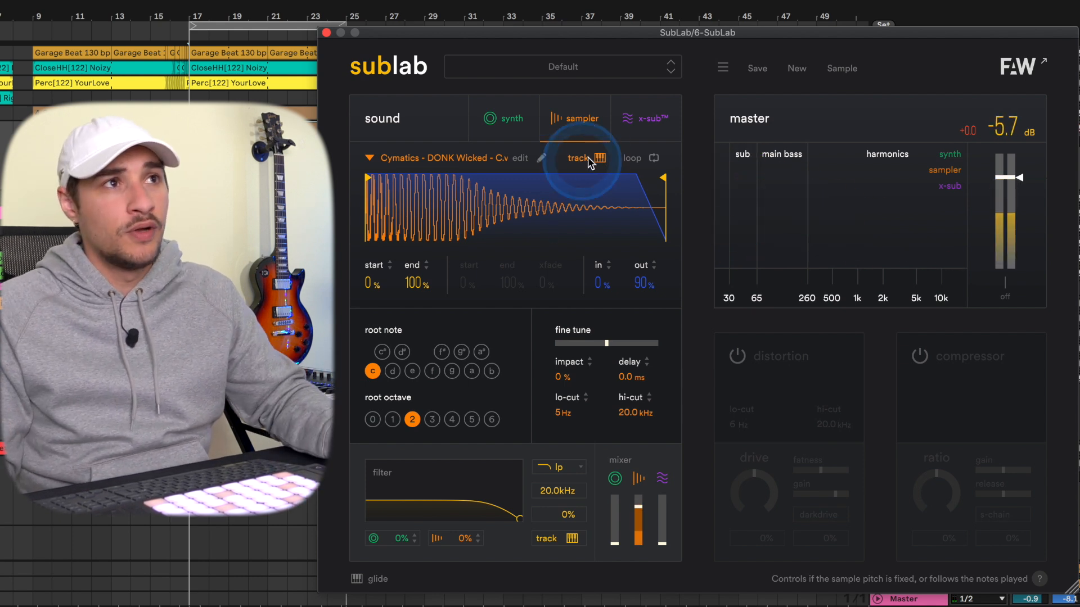
{"action": "left_click", "coordinate": [632, 159]}
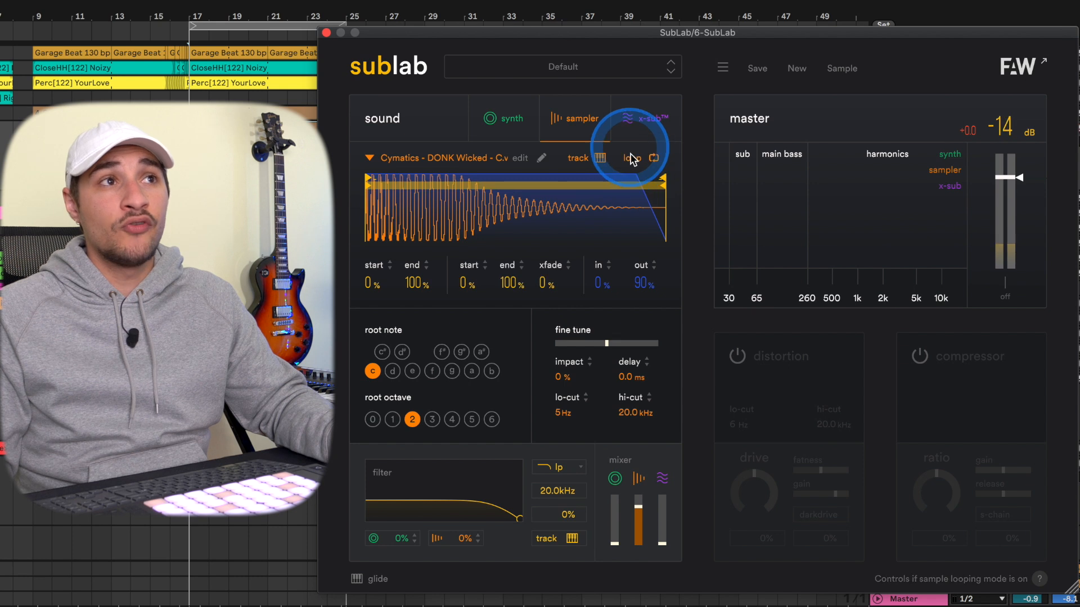
{"action": "left_click_drag", "start_coordinate": [664, 183], "coordinate": [447, 185]}
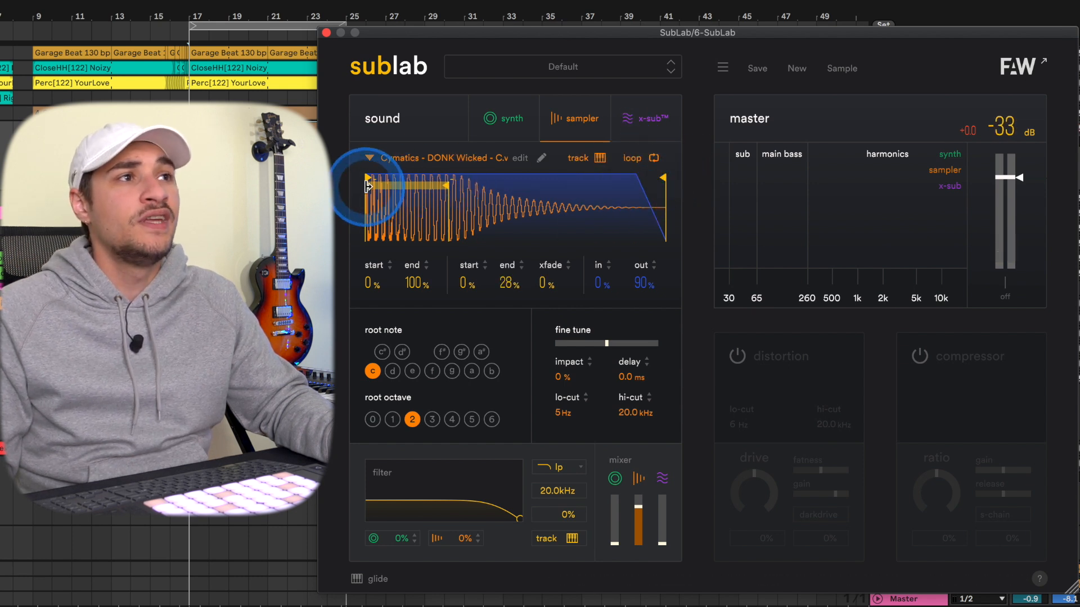
{"action": "mouse_move", "coordinate": [369, 186]}
{"action": "left_mouse_down"}
{"action": "mouse_move", "coordinate": [414, 180]}
{"action": "mouse_move", "coordinate": [441, 193]}
{"action": "mouse_move", "coordinate": [445, 294]}
{"action": "mouse_move", "coordinate": [430, 352]}
{"action": "left_mouse_up"}
{"action": "left_click_drag", "start_coordinate": [400, 187], "coordinate": [415, 190]}
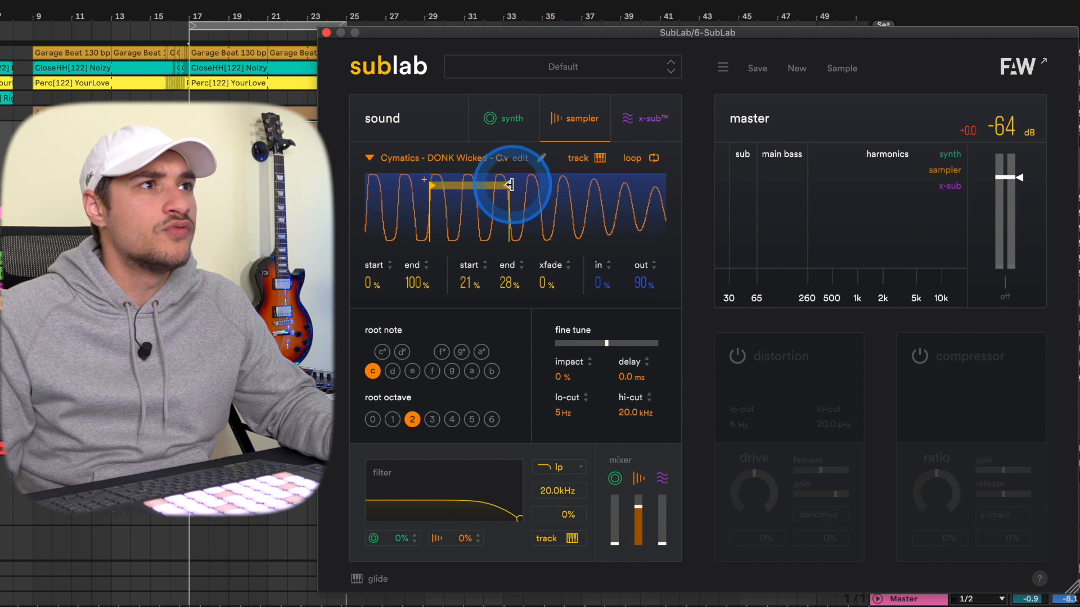
{"action": "left_click_drag", "start_coordinate": [508, 185], "coordinate": [458, 190]}
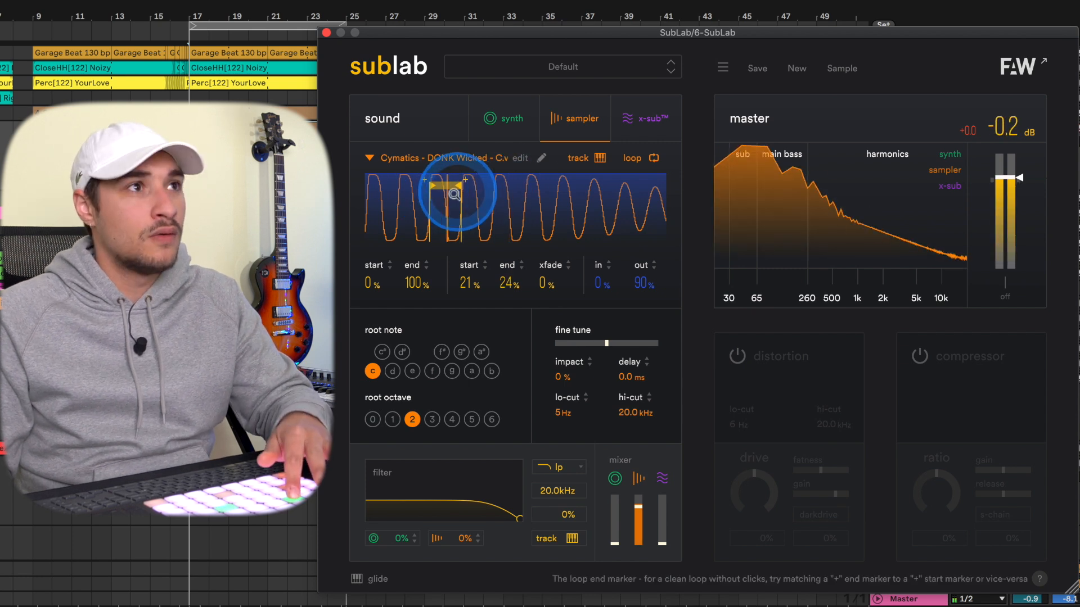
{"action": "mouse_move", "coordinate": [447, 186]}
{"action": "left_mouse_down"}
{"action": "mouse_move", "coordinate": [531, 187]}
{"action": "mouse_move", "coordinate": [432, 186]}
{"action": "left_mouse_up"}
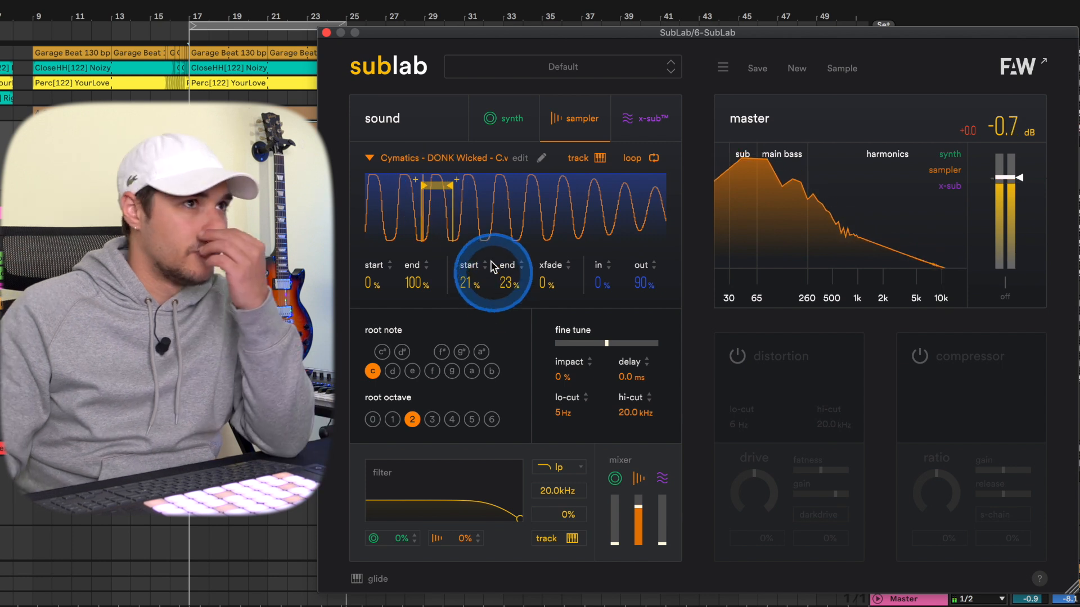
{"action": "left_click_drag", "start_coordinate": [546, 285], "coordinate": [481, 164]}
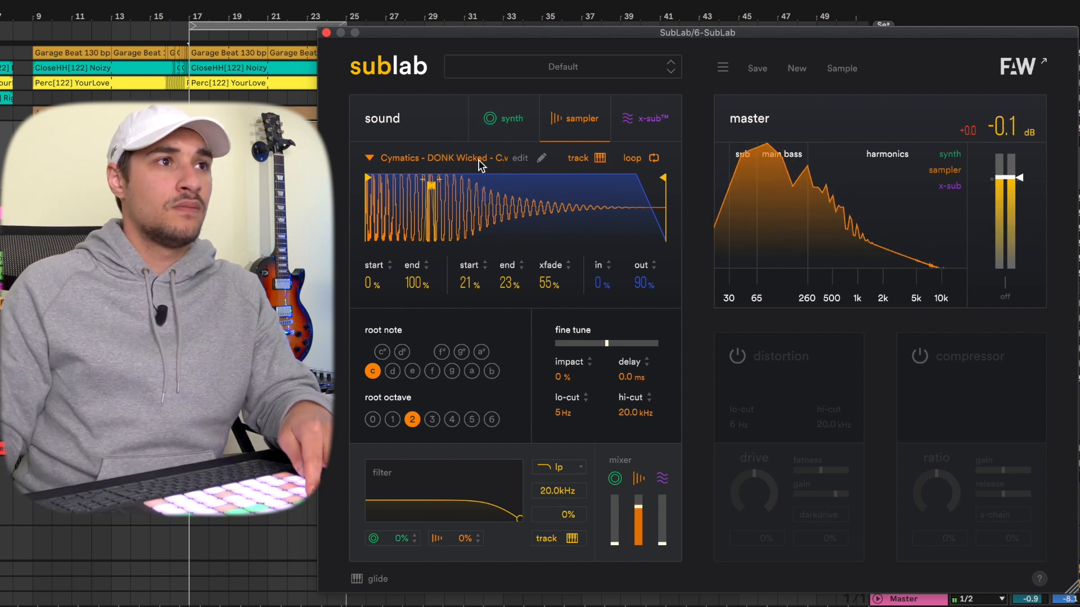
Step: Try adjusting the sample's start point and set its fade-in to 29%
{"action": "left_click", "coordinate": [405, 243]}
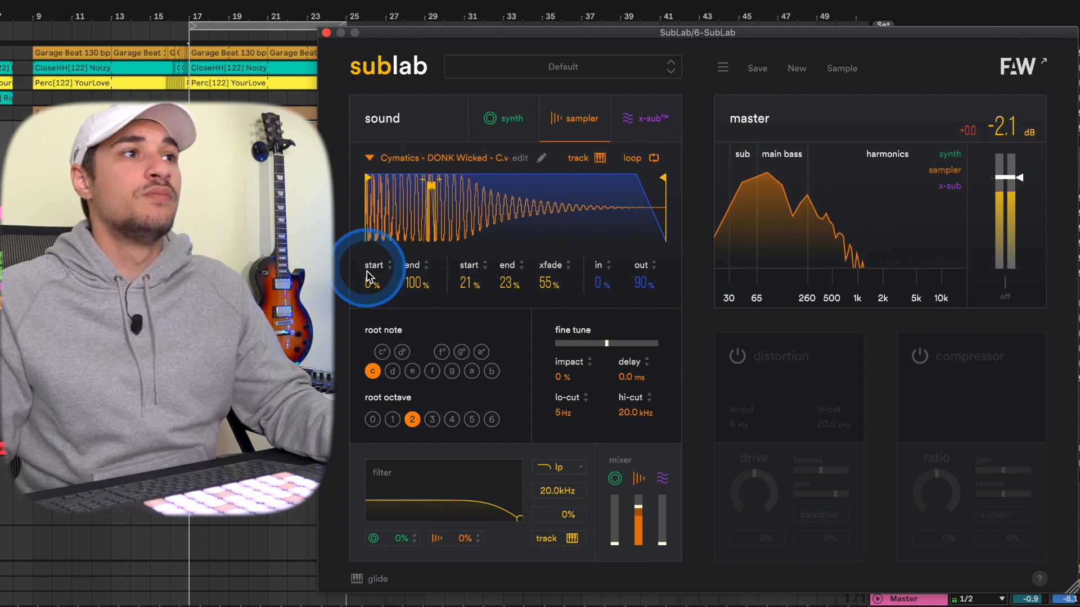
{"action": "left_click_drag", "start_coordinate": [367, 179], "coordinate": [336, 193]}
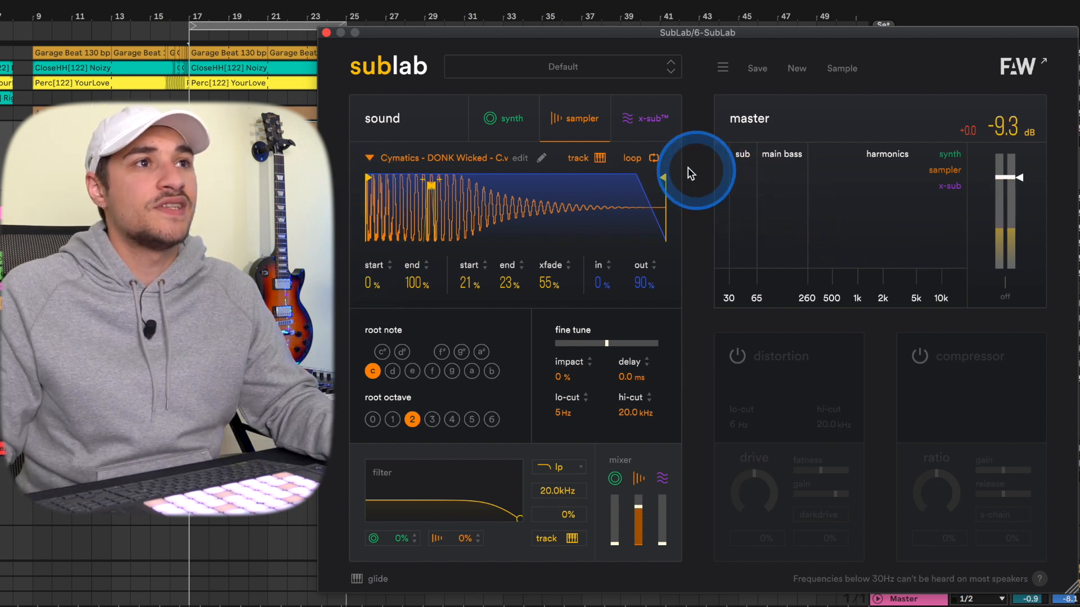
{"action": "left_click_drag", "start_coordinate": [600, 303], "coordinate": [597, 278]}
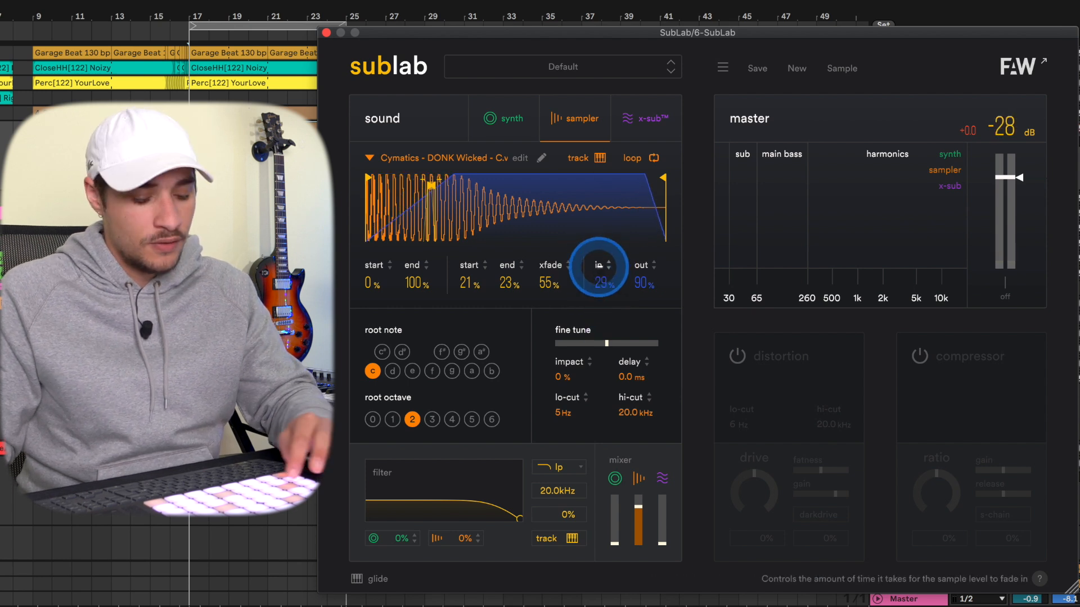
Step: Compare the synth's volume envelope with the sampler's fade settings
{"action": "left_click", "coordinate": [523, 115]}
{"action": "left_click", "coordinate": [554, 165]}
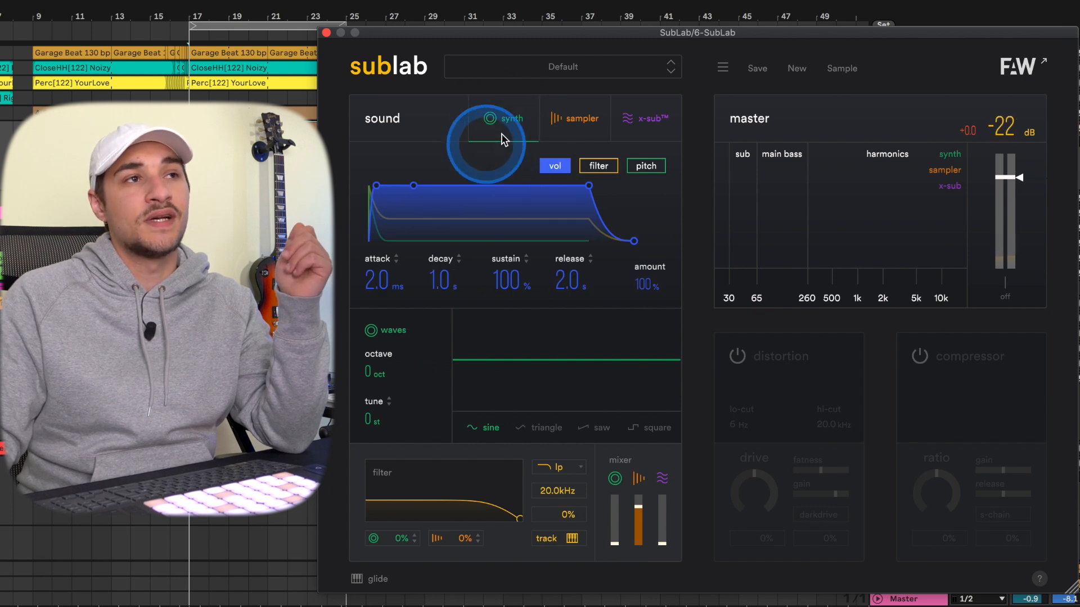
{"action": "left_click", "coordinate": [575, 119]}
{"action": "left_click", "coordinate": [589, 371]}
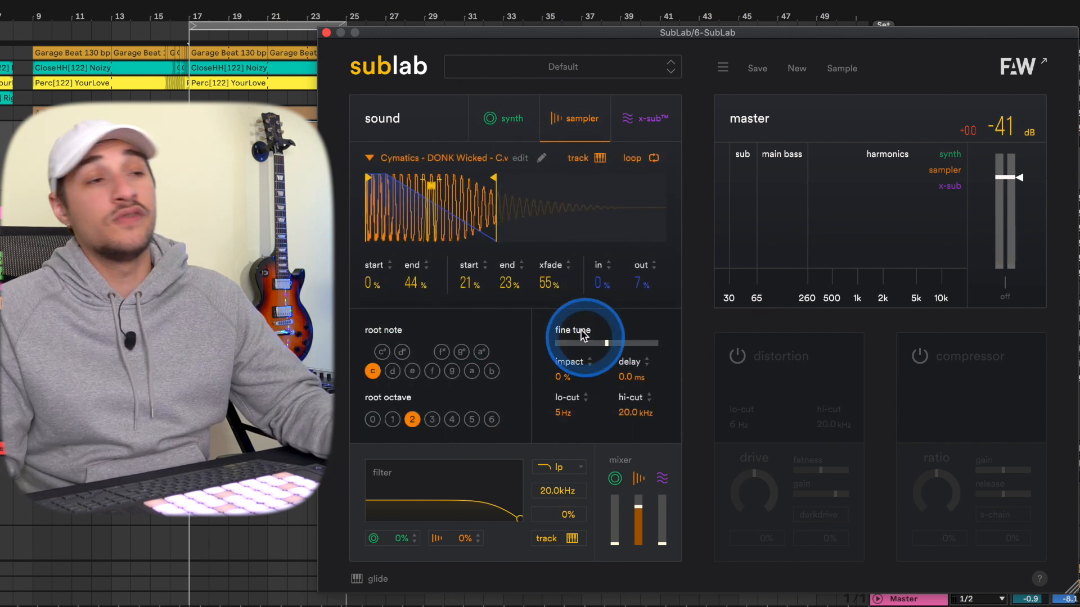
Step: Try E and G as the sample's root note, return to C, and test the fine tune control
{"action": "left_click", "coordinate": [552, 342]}
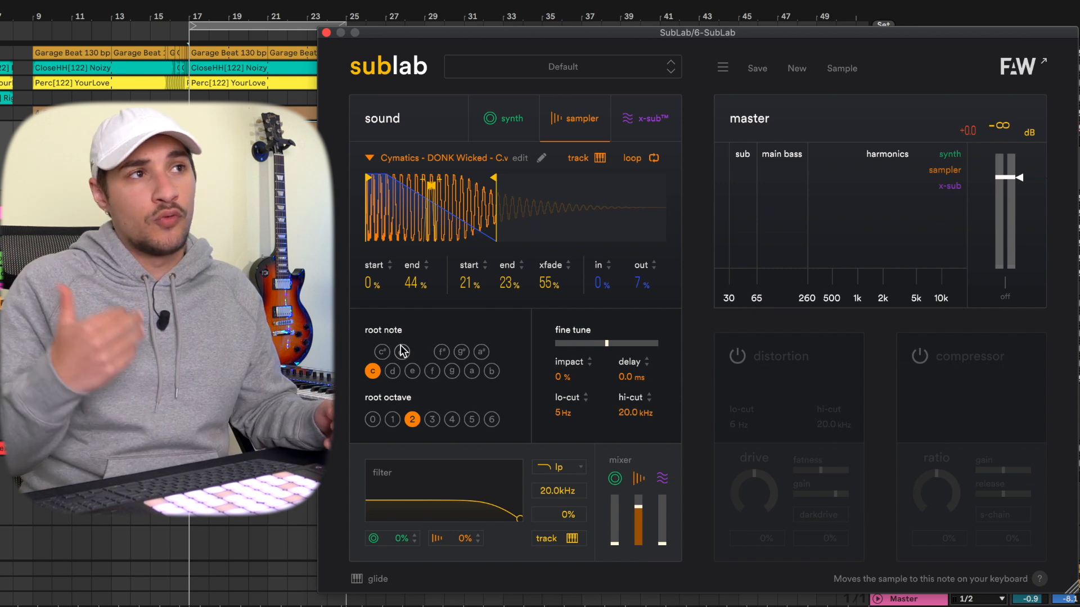
{"action": "left_click", "coordinate": [412, 374]}
{"action": "left_click", "coordinate": [453, 372]}
{"action": "left_click", "coordinate": [373, 372]}
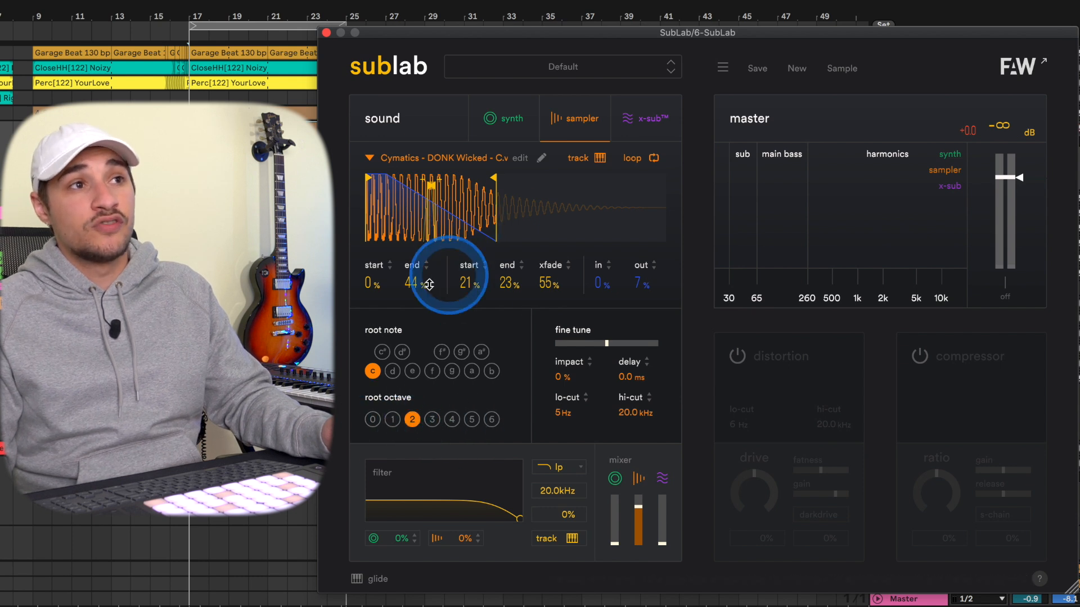
{"action": "mouse_move", "coordinate": [607, 343]}
{"action": "left_mouse_down"}
{"action": "mouse_move", "coordinate": [658, 345]}
{"action": "mouse_move", "coordinate": [561, 351]}
{"action": "mouse_move", "coordinate": [606, 345]}
{"action": "left_mouse_up"}
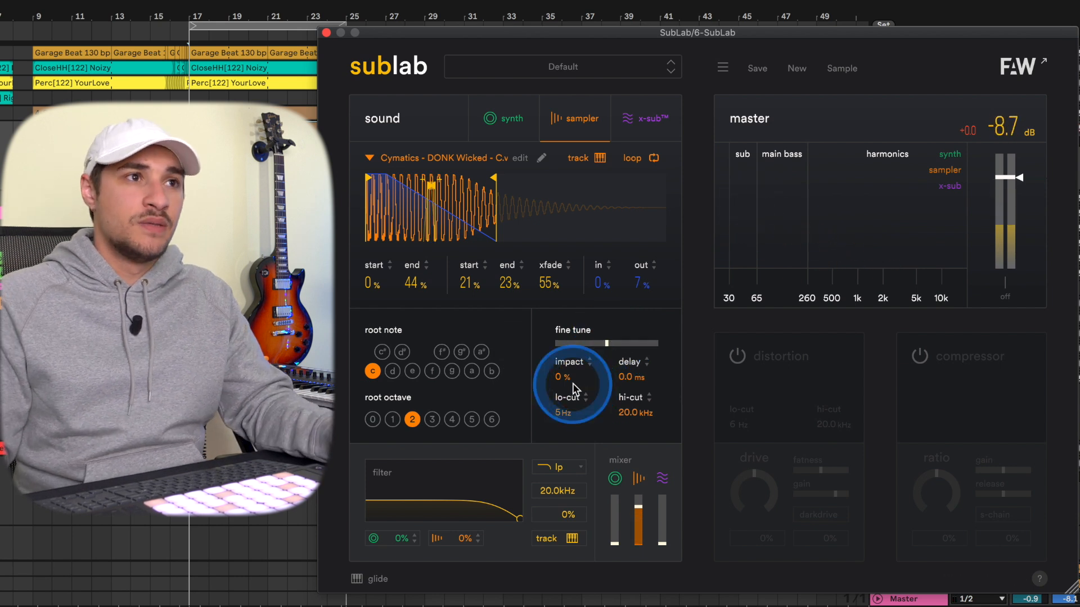
Step: Try several impact amounts on the sample and settle on 11%
{"action": "left_click_drag", "start_coordinate": [560, 376], "coordinate": [566, 322]}
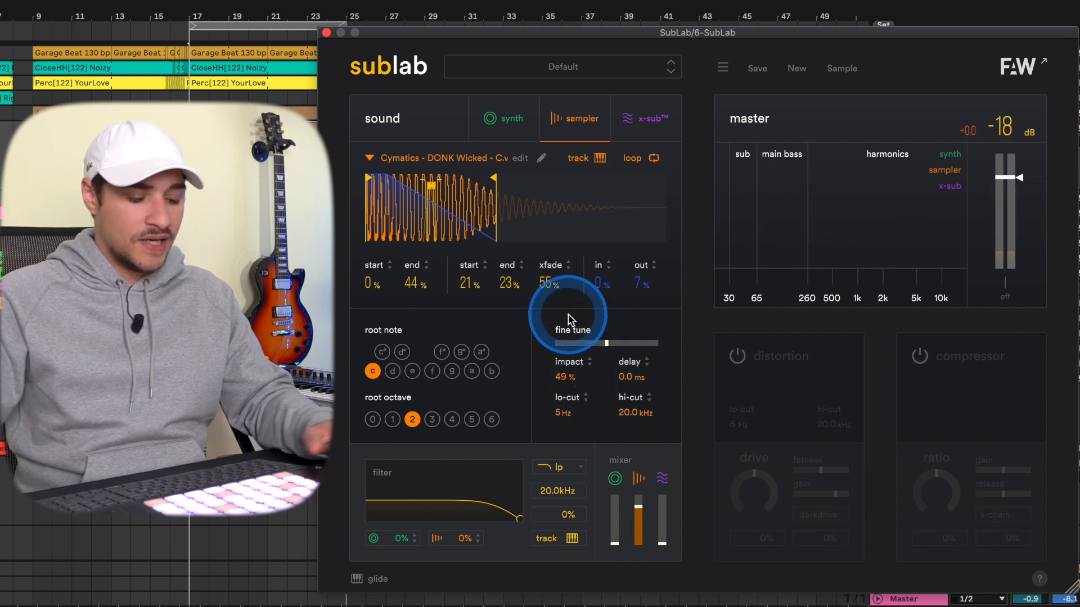
{"action": "left_click_drag", "start_coordinate": [561, 372], "coordinate": [574, 282]}
{"action": "left_click_drag", "start_coordinate": [563, 384], "coordinate": [578, 475]}
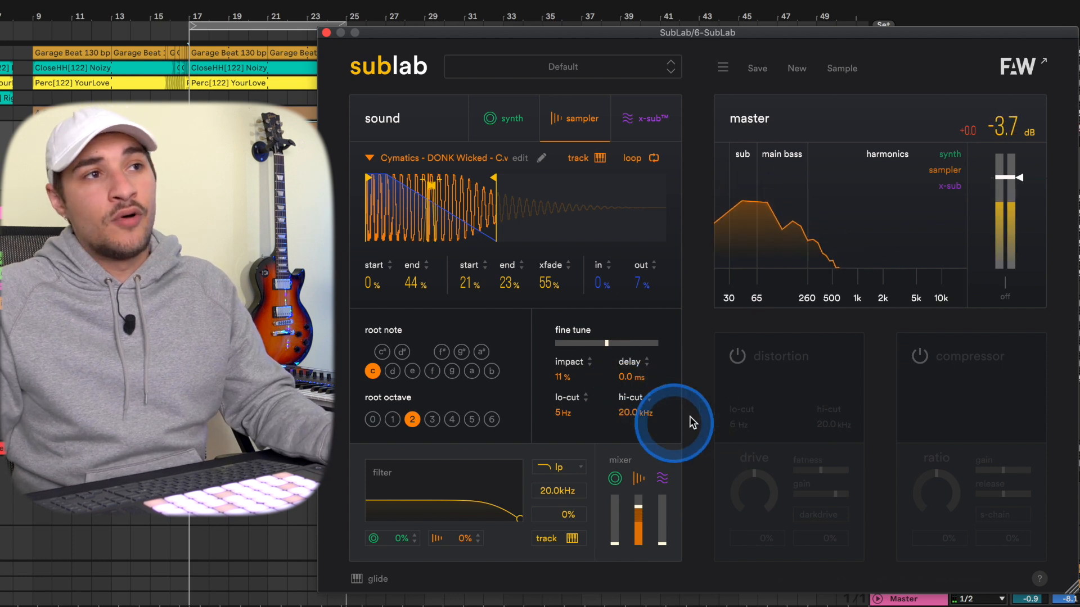
Step: Try the sample's hi-cut and lo-cut controls
{"action": "left_click", "coordinate": [656, 419]}
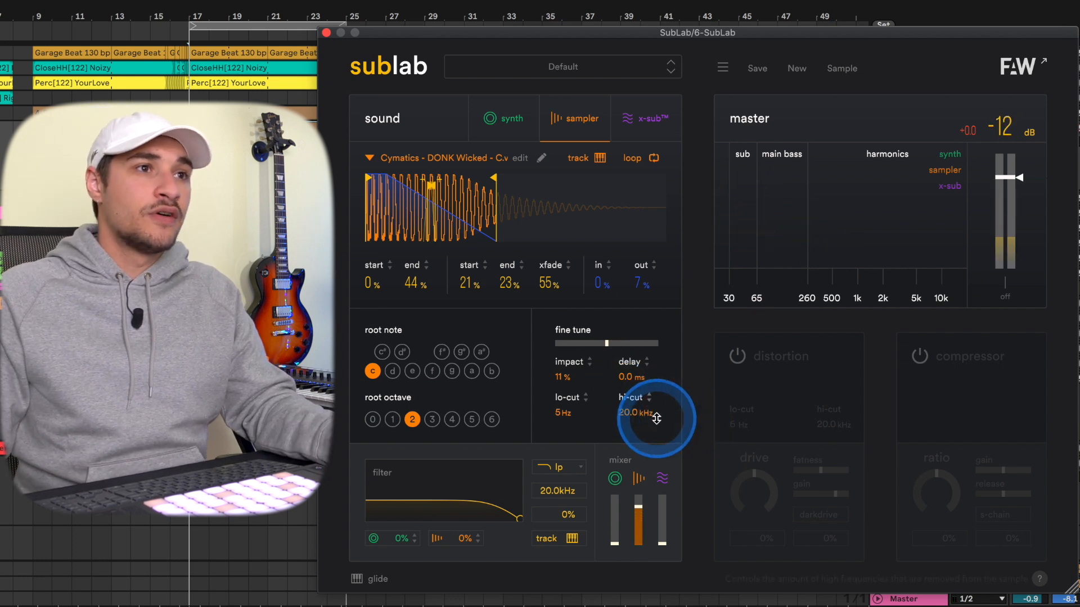
{"action": "left_click_drag", "start_coordinate": [656, 418], "coordinate": [647, 336]}
{"action": "left_click_drag", "start_coordinate": [565, 426], "coordinate": [639, 455]}
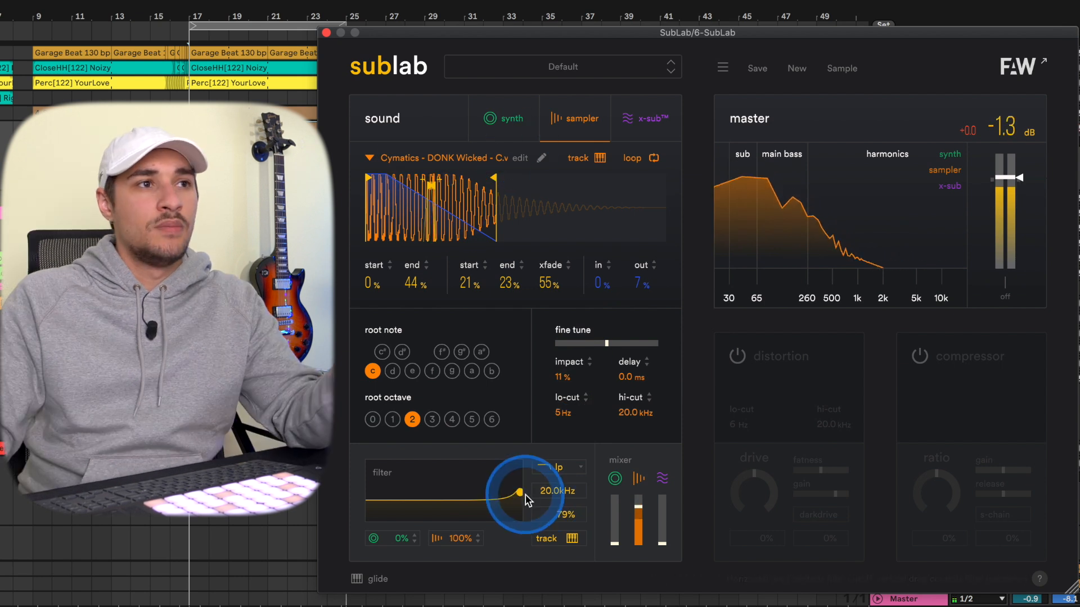
Step: Lower the filter cutoff to 275 Hz with 78% resonance and change the filter type to band-pass
{"action": "left_click_drag", "start_coordinate": [527, 501], "coordinate": [409, 493]}
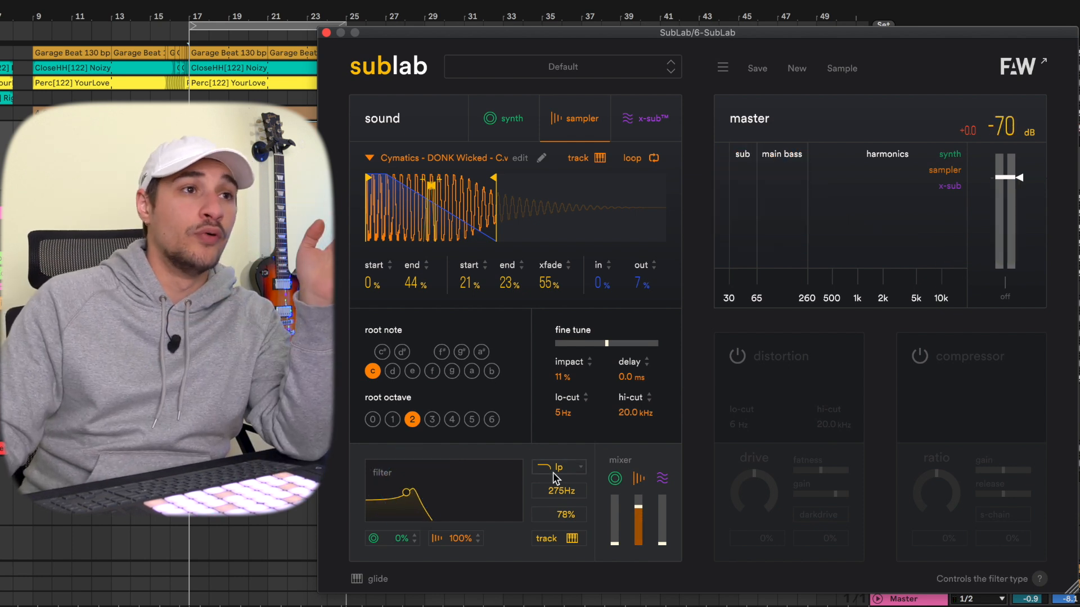
{"action": "left_click", "coordinate": [553, 472]}
{"action": "left_click", "coordinate": [560, 485]}
{"action": "left_click", "coordinate": [421, 495]}
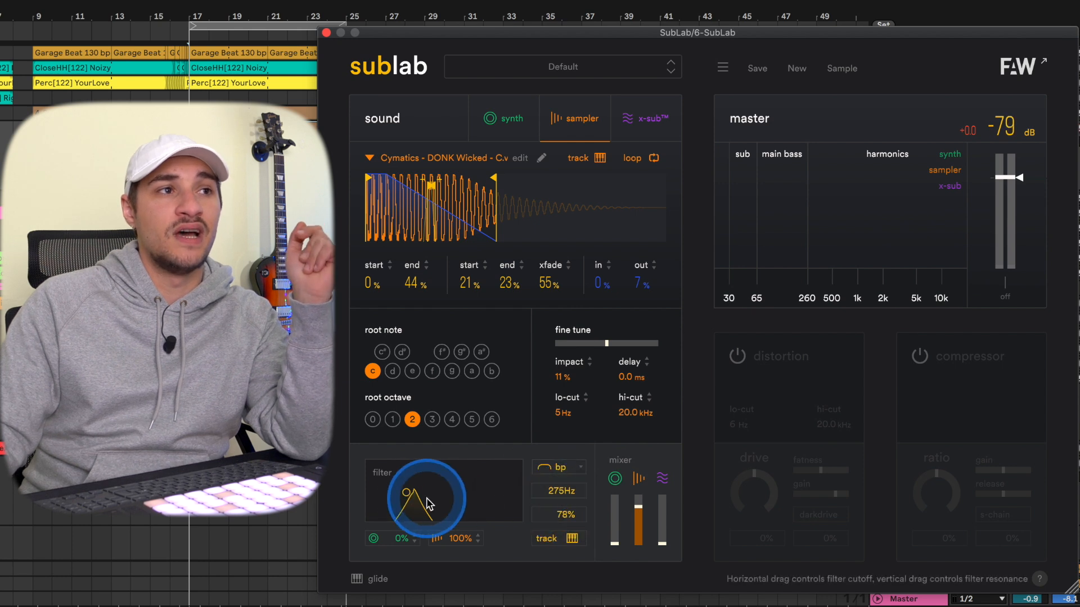
Step: Change the filter type to high-pass at 823 Hz with 73% resonance and set the sampler's filter amount to 0%
{"action": "left_click", "coordinate": [557, 468]}
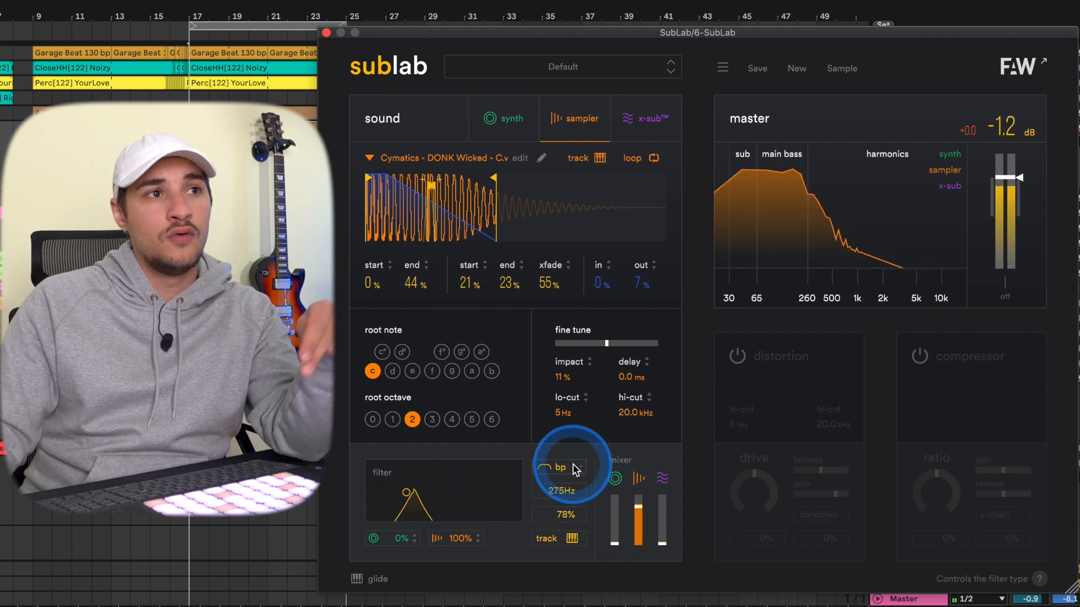
{"action": "left_click", "coordinate": [560, 519]}
{"action": "left_click_drag", "start_coordinate": [414, 491], "coordinate": [428, 495]}
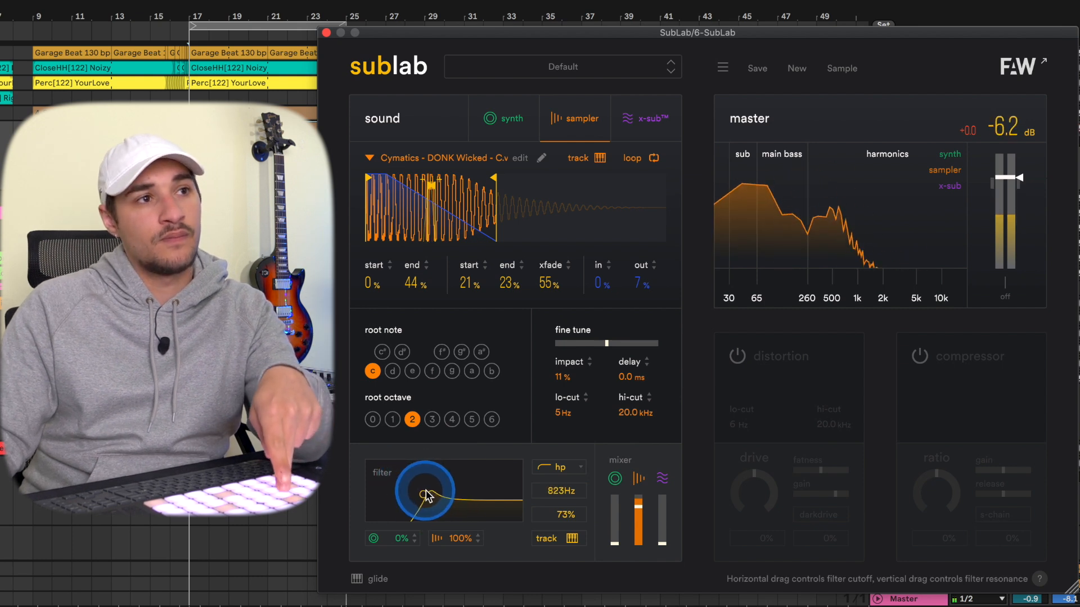
{"action": "left_click_drag", "start_coordinate": [465, 538], "coordinate": [531, 597]}
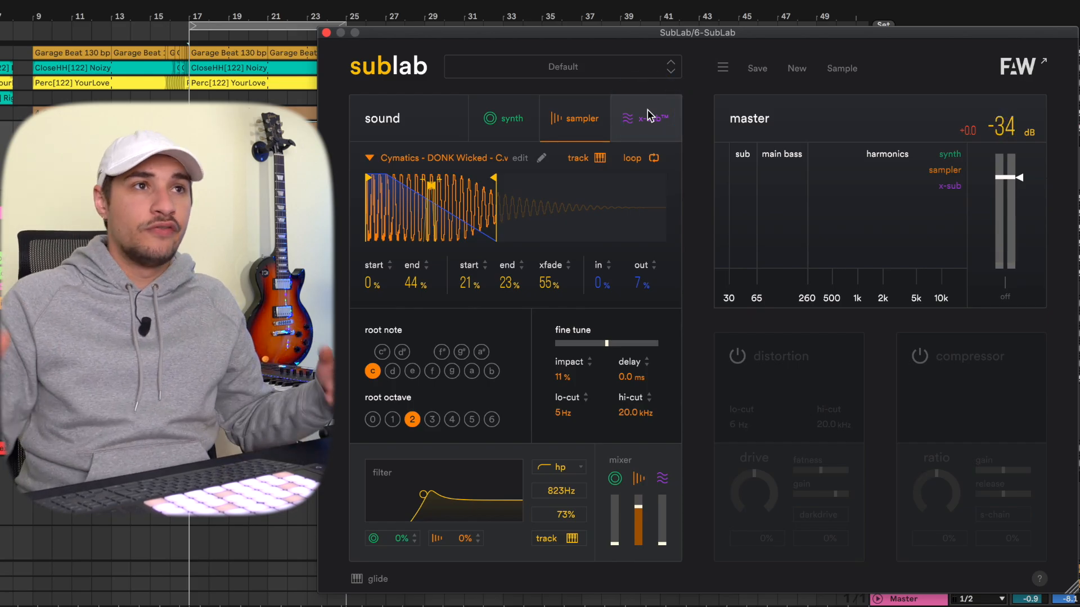
Step: Show the x-sub settings, try the lows level, and mute the sampler in the mixer with x-sub turned up
{"action": "left_click", "coordinate": [648, 106]}
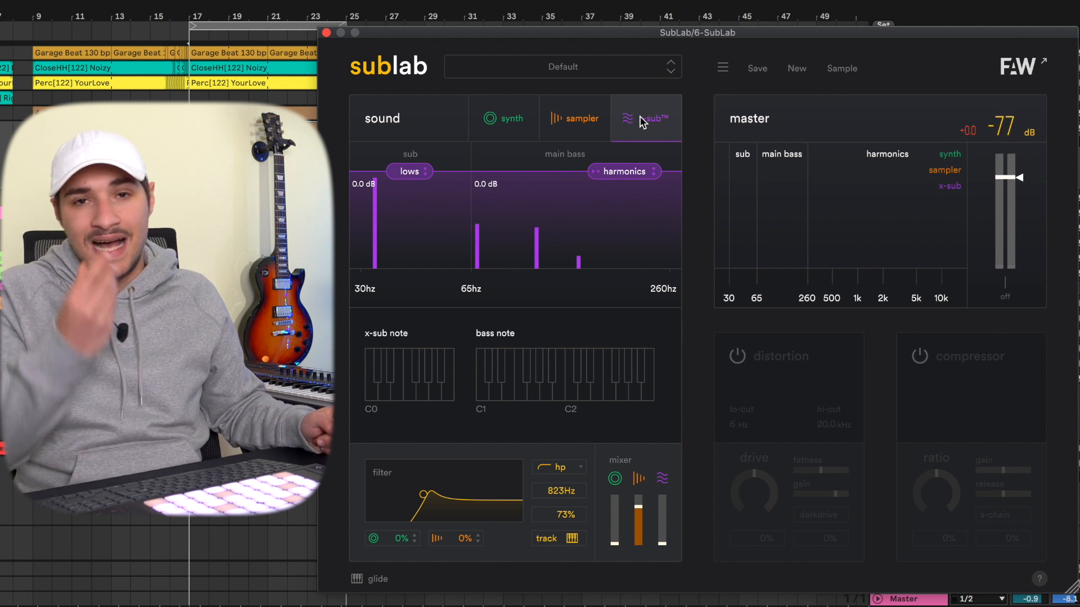
{"action": "left_click", "coordinate": [393, 174]}
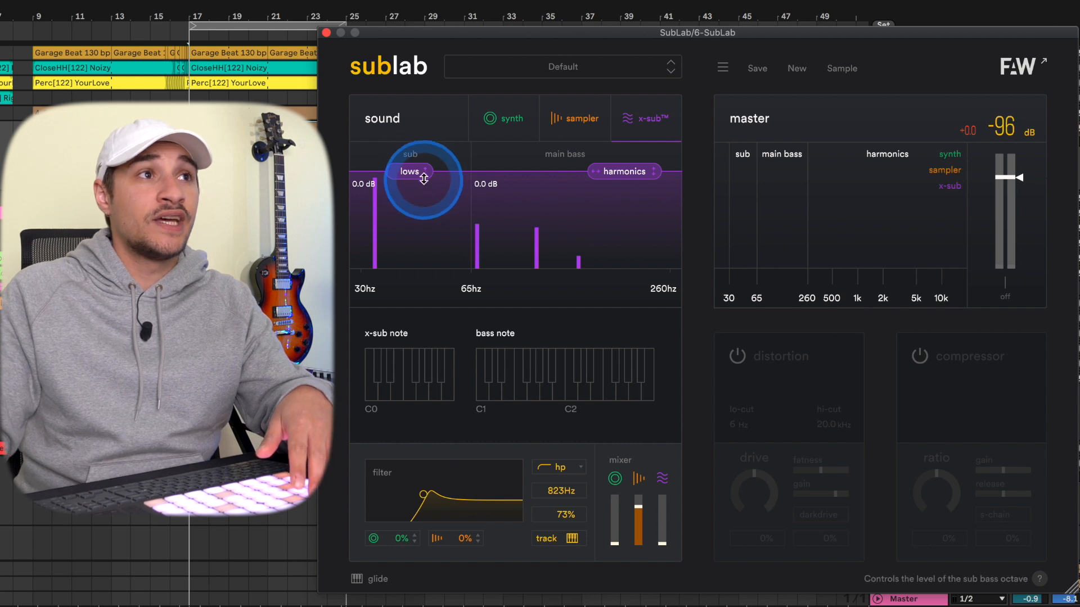
{"action": "left_click_drag", "start_coordinate": [417, 174], "coordinate": [412, 202]}
{"action": "left_click_drag", "start_coordinate": [412, 202], "coordinate": [420, 170]}
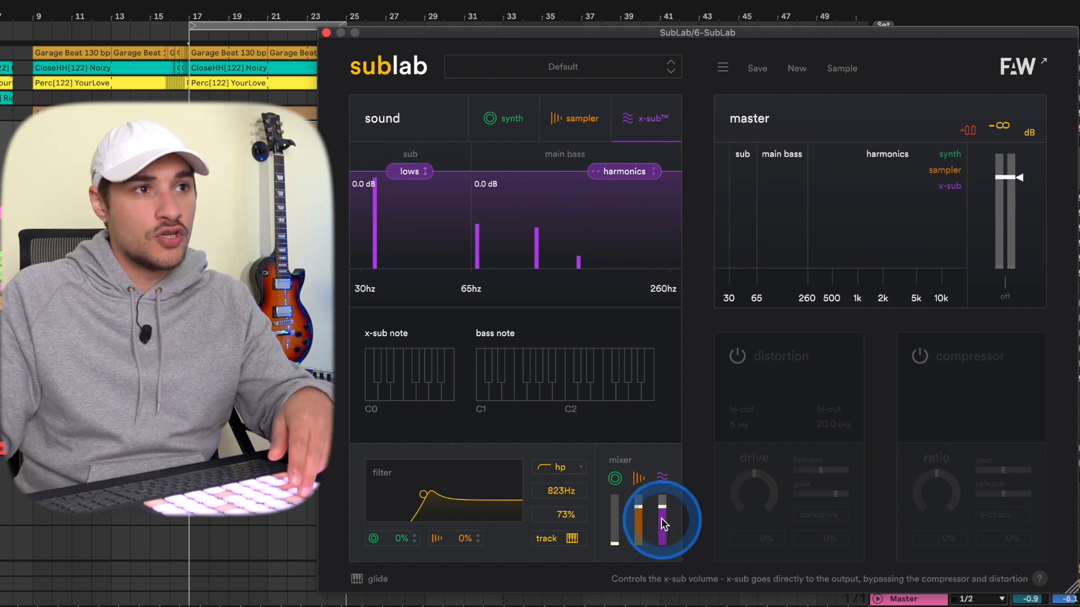
{"action": "left_click_drag", "start_coordinate": [639, 510], "coordinate": [635, 555]}
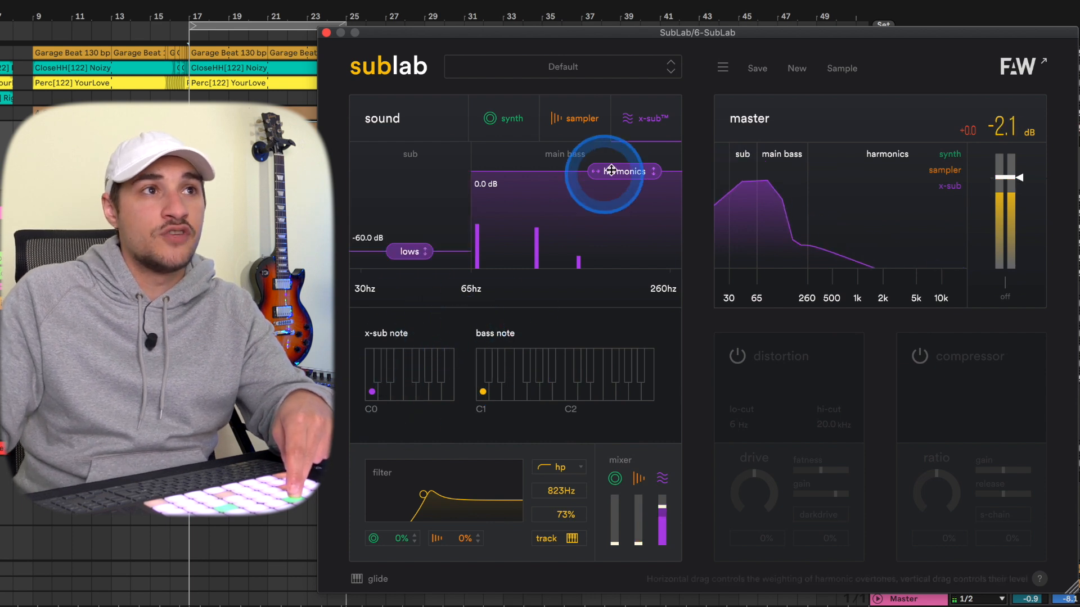
Step: Try shifting the x-sub harmonics weighting and level, and raise the lows level back up
{"action": "left_click_drag", "start_coordinate": [611, 170], "coordinate": [965, 135]}
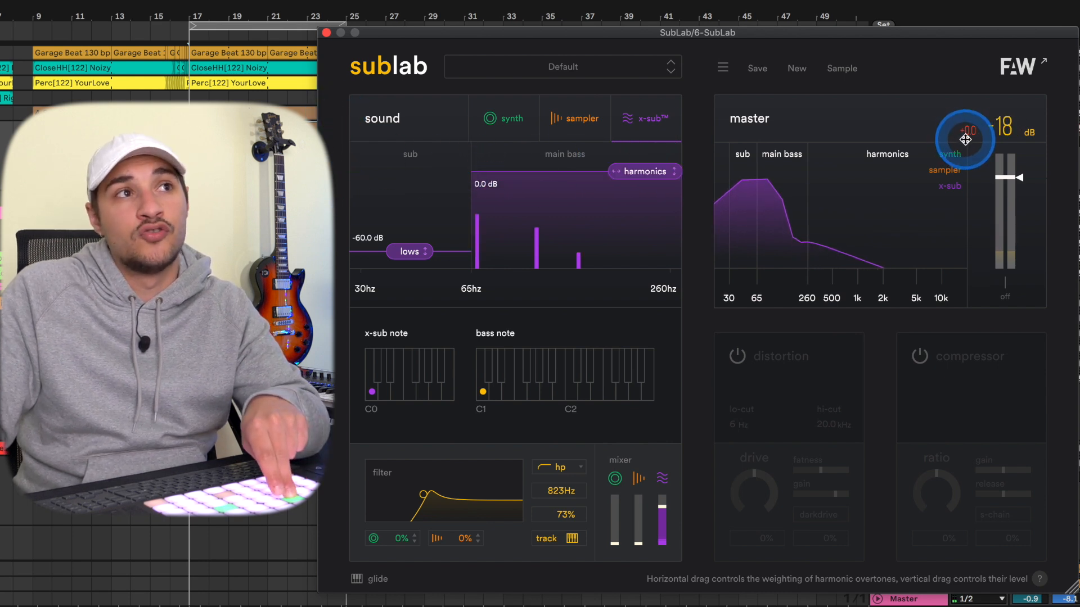
{"action": "left_click_drag", "start_coordinate": [659, 176], "coordinate": [646, 149]}
{"action": "left_click_drag", "start_coordinate": [410, 251], "coordinate": [427, 168]}
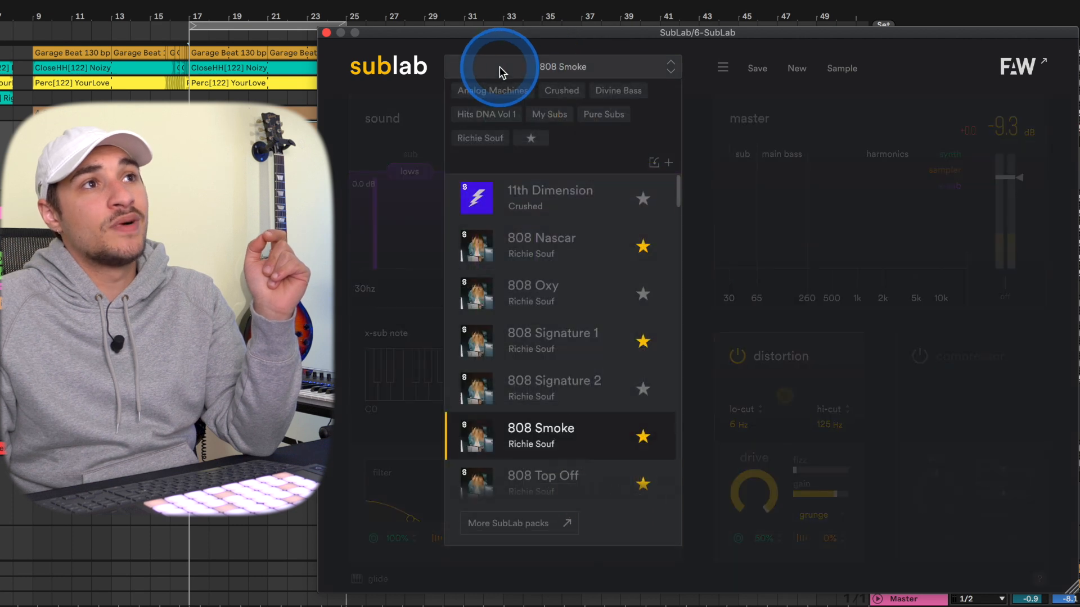
Step: Use the 808 Smoke preset, show its synth settings, and examine the available distortion types, keeping grunge
{"action": "left_click", "coordinate": [499, 66]}
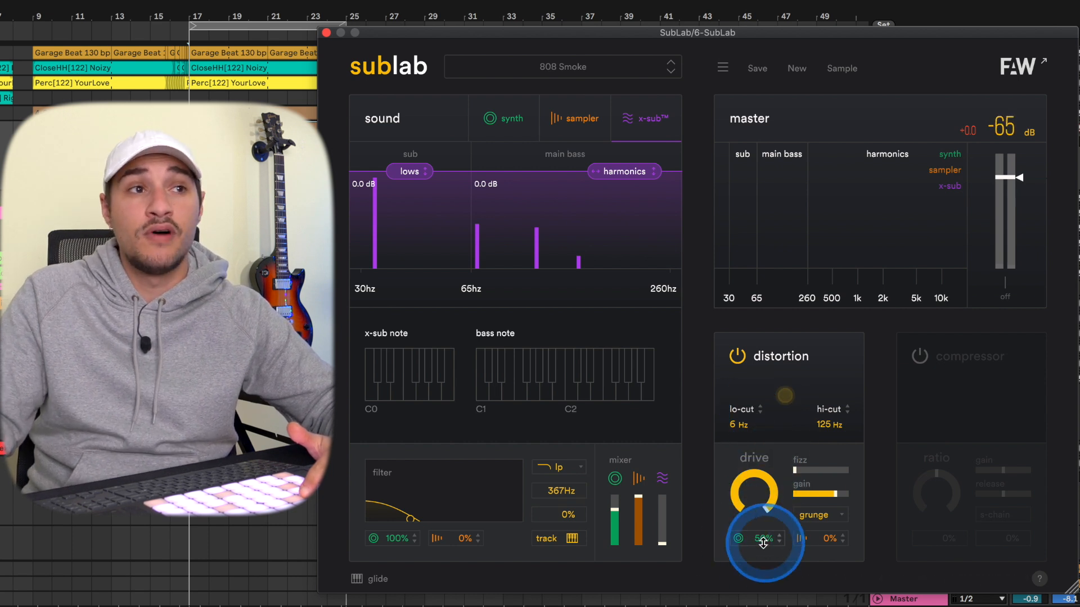
{"action": "left_click", "coordinate": [503, 118]}
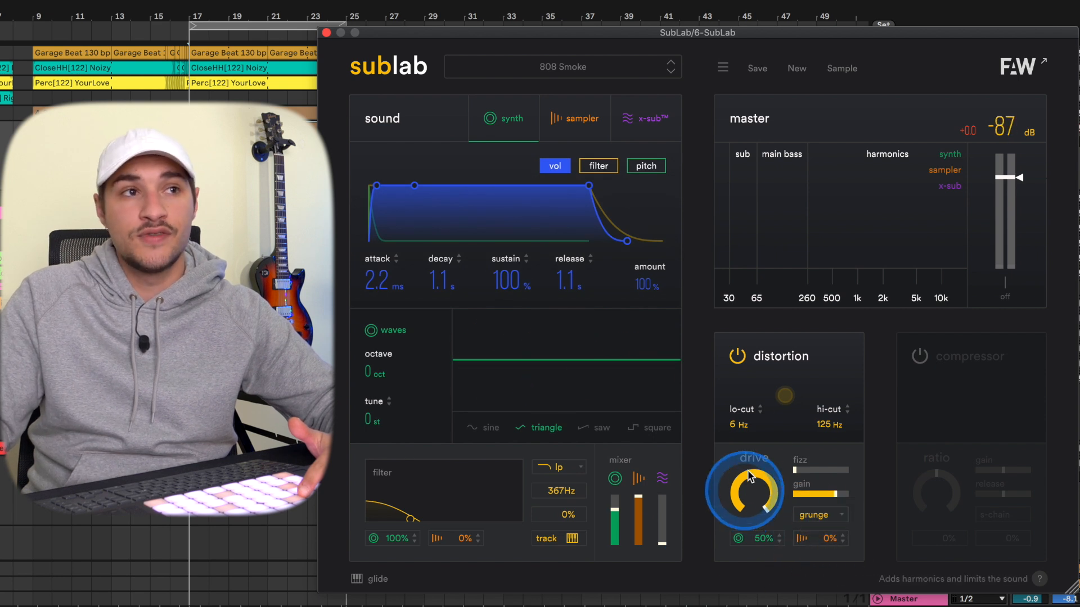
{"action": "left_click_drag", "start_coordinate": [737, 416], "coordinate": [780, 466]}
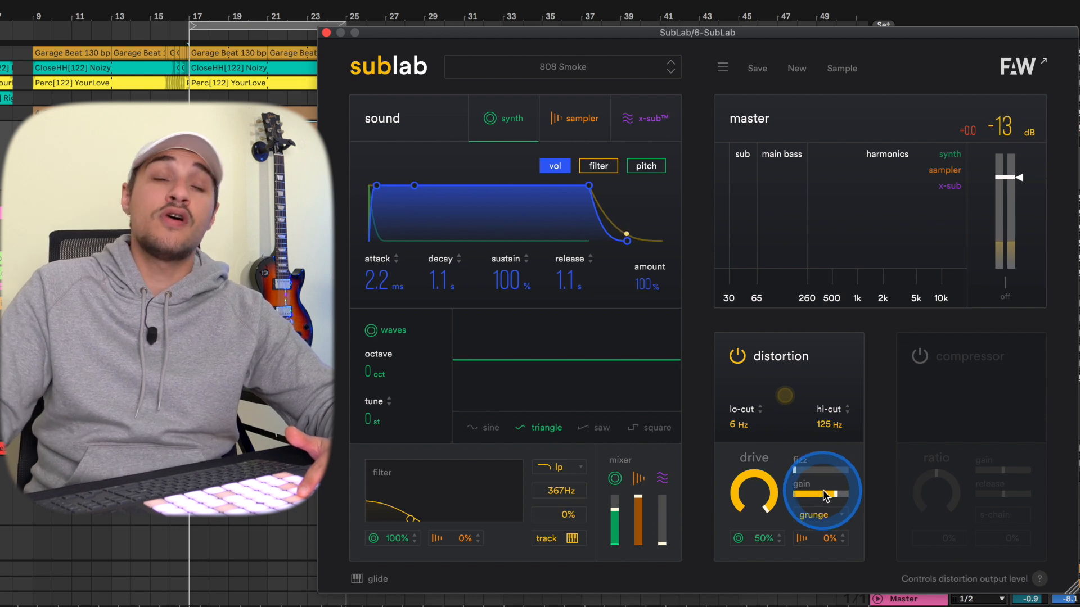
{"action": "left_click", "coordinate": [817, 514]}
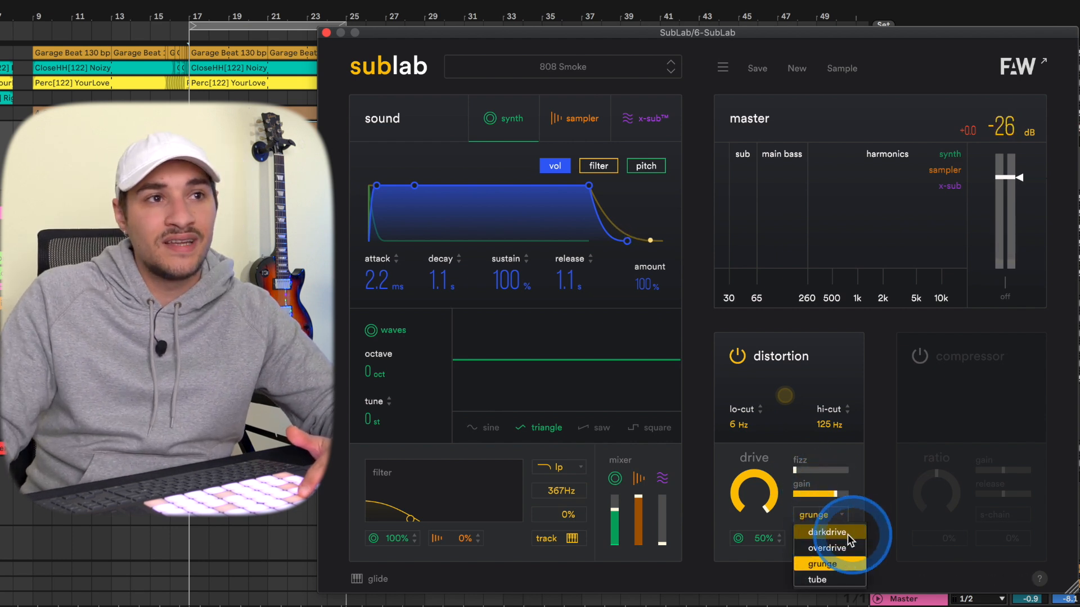
{"action": "left_click", "coordinate": [839, 496]}
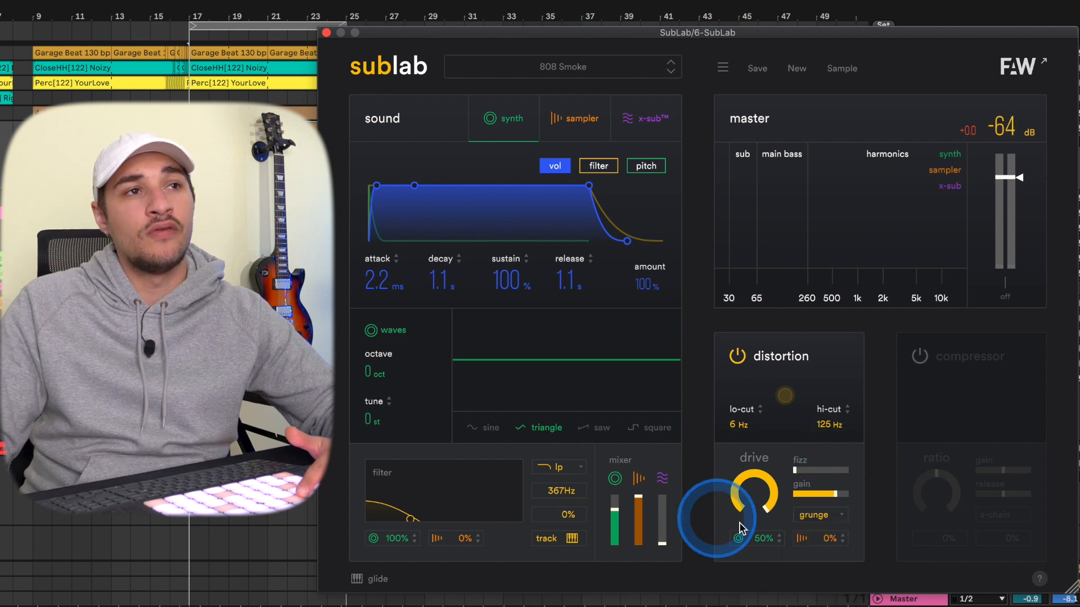
Step: Try tube distortion with a 51 Hz lo-cut, a 1.46 kHz hi-cut and the drive at maximum
{"action": "mouse_move", "coordinate": [795, 470]}
{"action": "left_mouse_down"}
{"action": "mouse_move", "coordinate": [821, 468]}
{"action": "mouse_move", "coordinate": [791, 466]}
{"action": "left_mouse_up"}
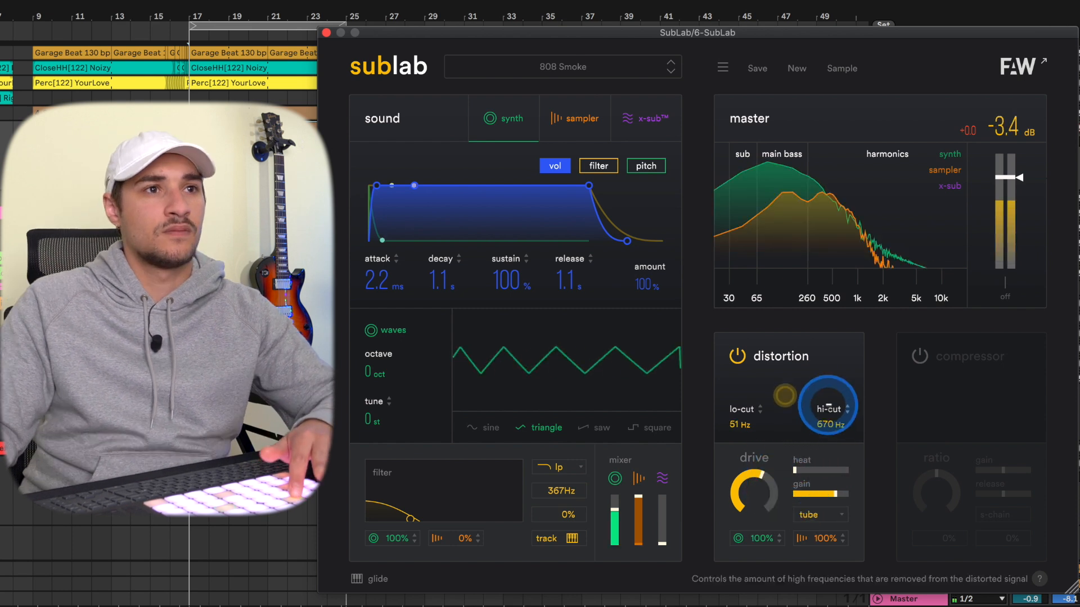
{"action": "left_click_drag", "start_coordinate": [829, 407], "coordinate": [827, 393]}
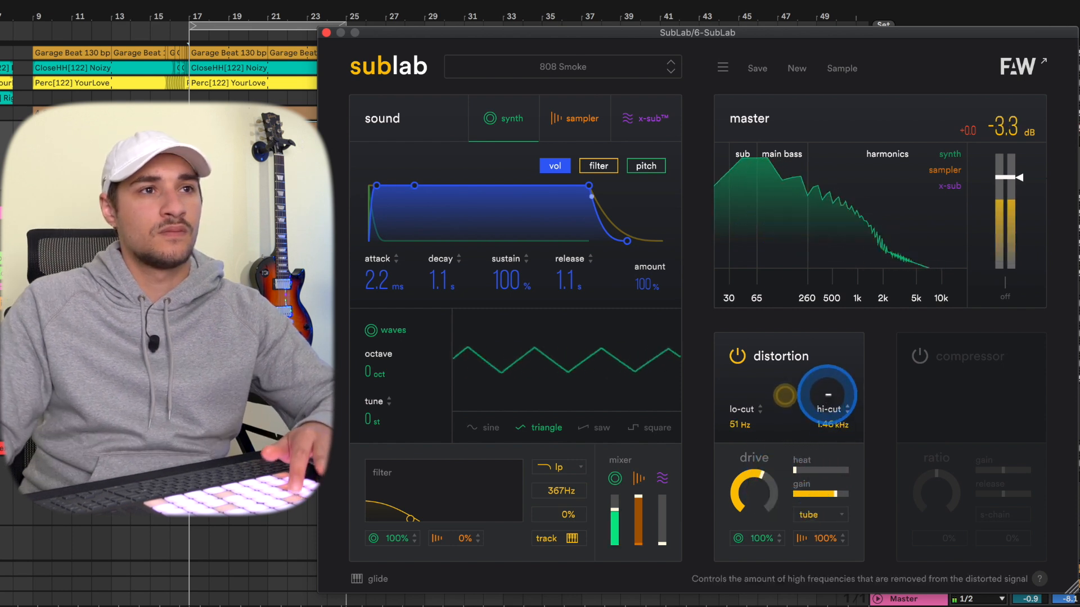
{"action": "left_click_drag", "start_coordinate": [760, 473], "coordinate": [771, 427]}
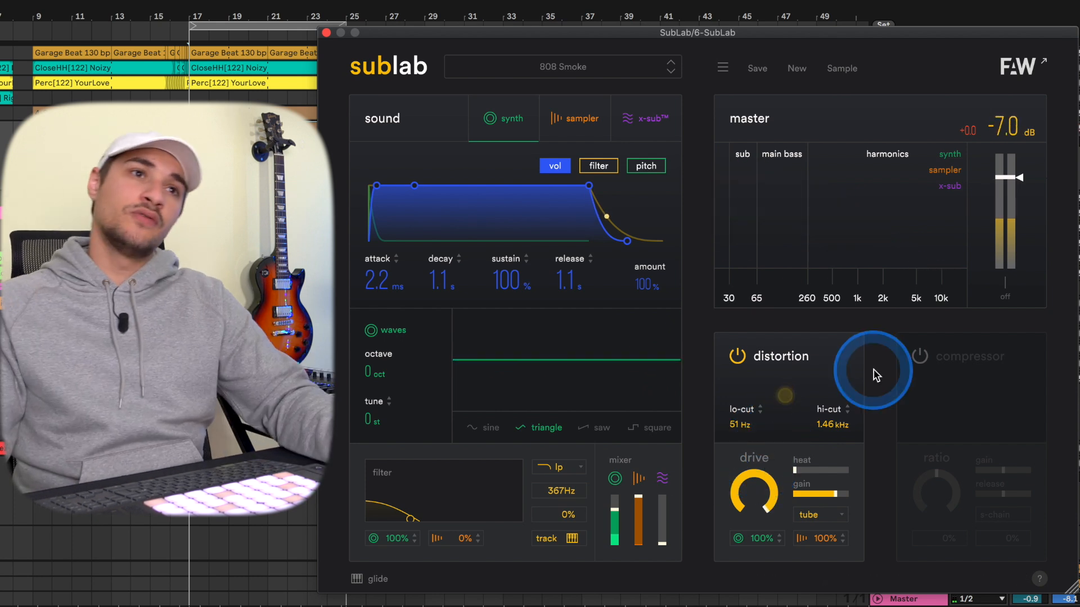
Step: Turn on the compressor with a -34 dB threshold, a higher ratio, longer release, sidechain on, and 100% for the synth
{"action": "left_click", "coordinate": [920, 355]}
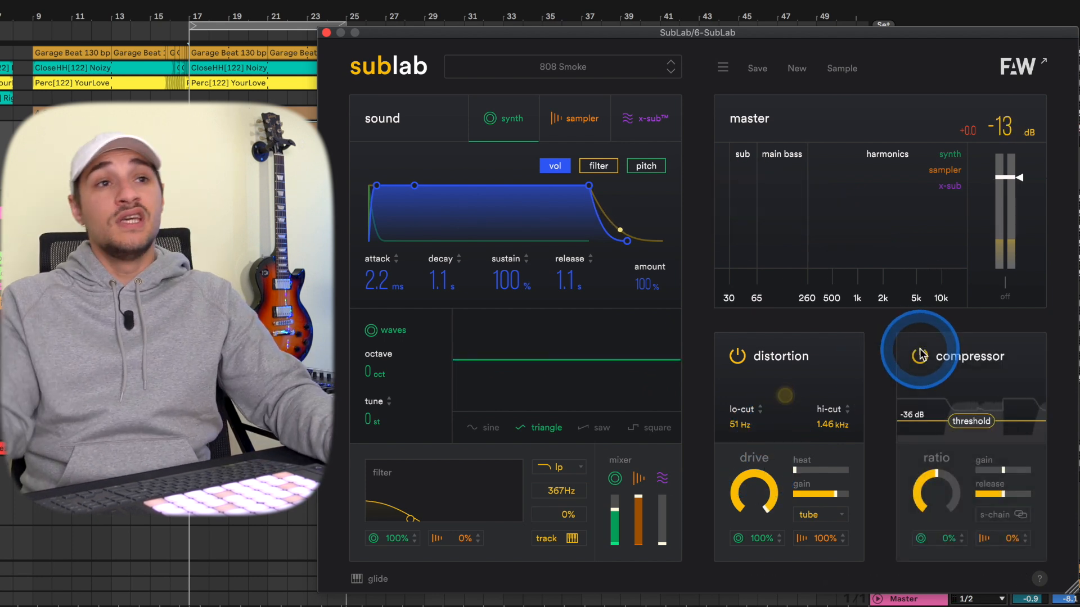
{"action": "mouse_move", "coordinate": [987, 432]}
{"action": "left_mouse_down"}
{"action": "mouse_move", "coordinate": [983, 408]}
{"action": "mouse_move", "coordinate": [985, 425]}
{"action": "left_mouse_up"}
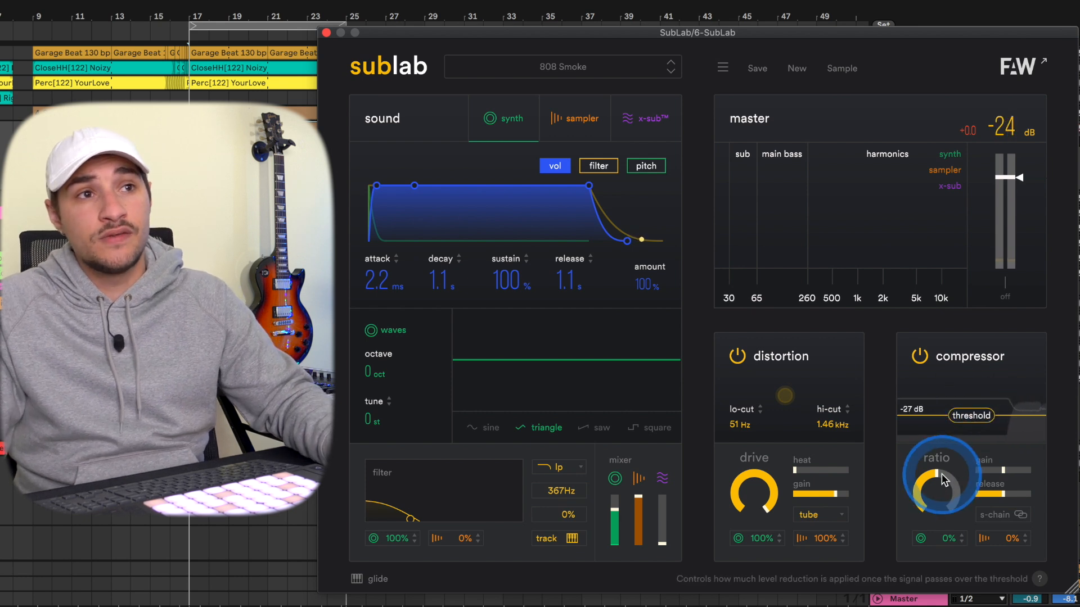
{"action": "mouse_move", "coordinate": [935, 478]}
{"action": "left_click_drag", "start_coordinate": [935, 481], "coordinate": [1000, 495]}
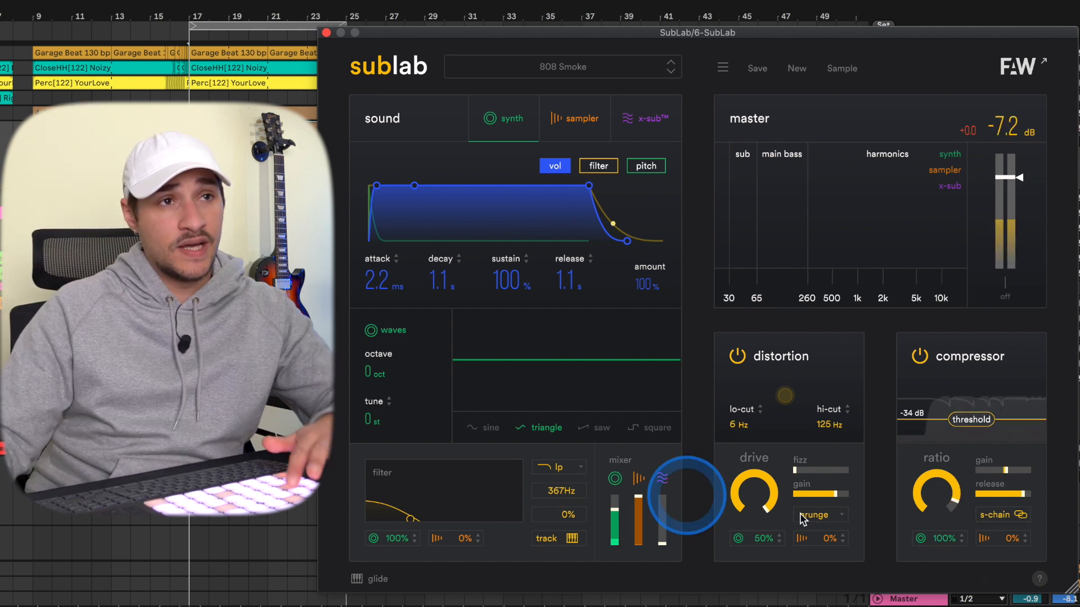
Step: Bypass the compressor and turn it back on to compare the sound
{"action": "left_click", "coordinate": [884, 394]}
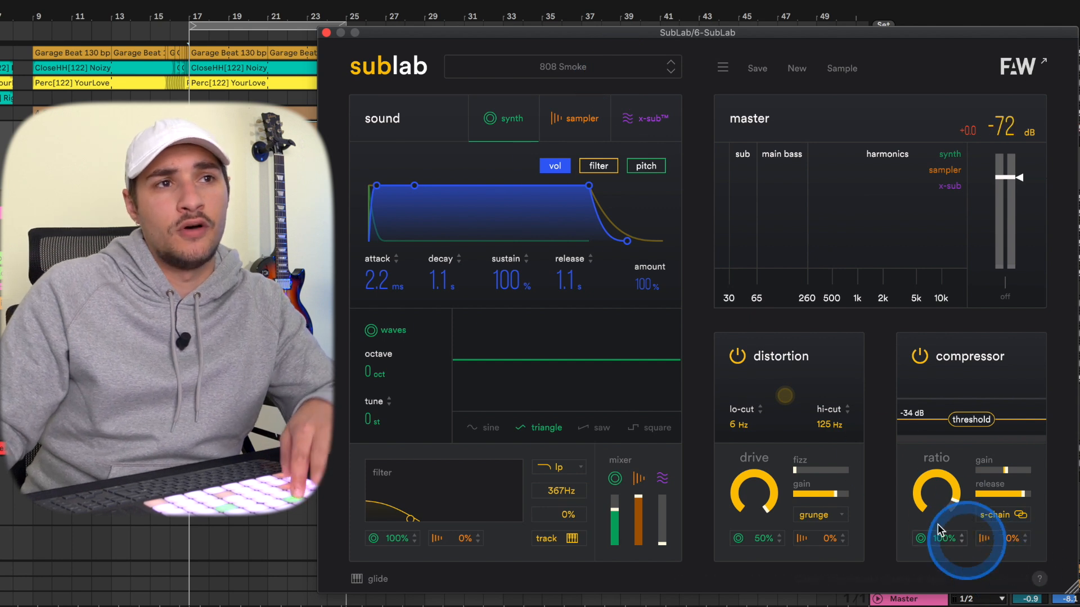
{"action": "left_click", "coordinate": [925, 357]}
{"action": "left_click", "coordinate": [926, 357]}
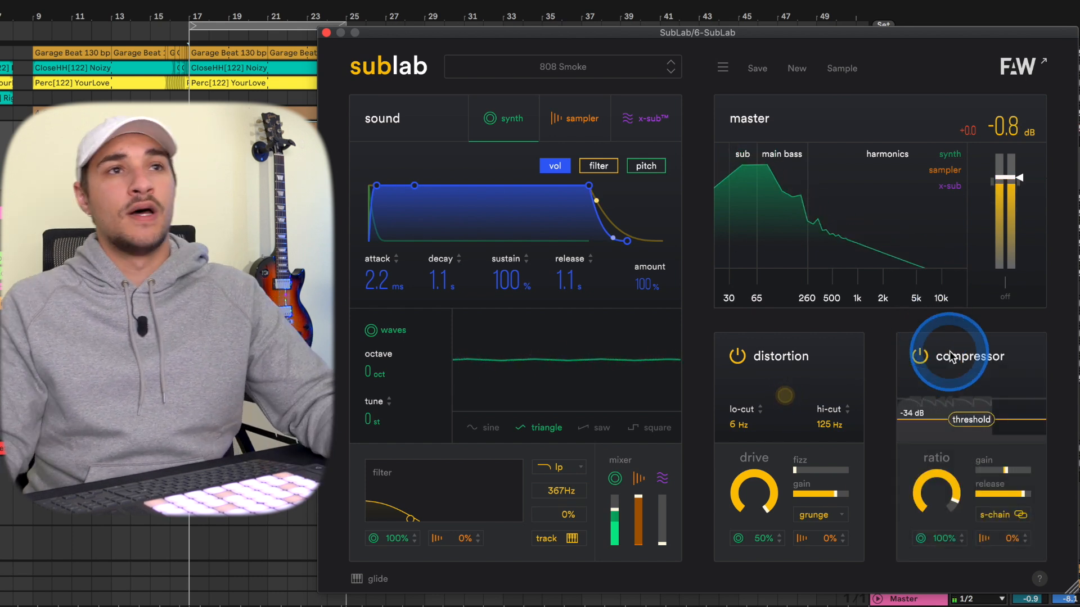
Step: Open the glide settings, try a glide time of 1/16 with legato on, and settle on 1/4
{"action": "left_click", "coordinate": [366, 578]}
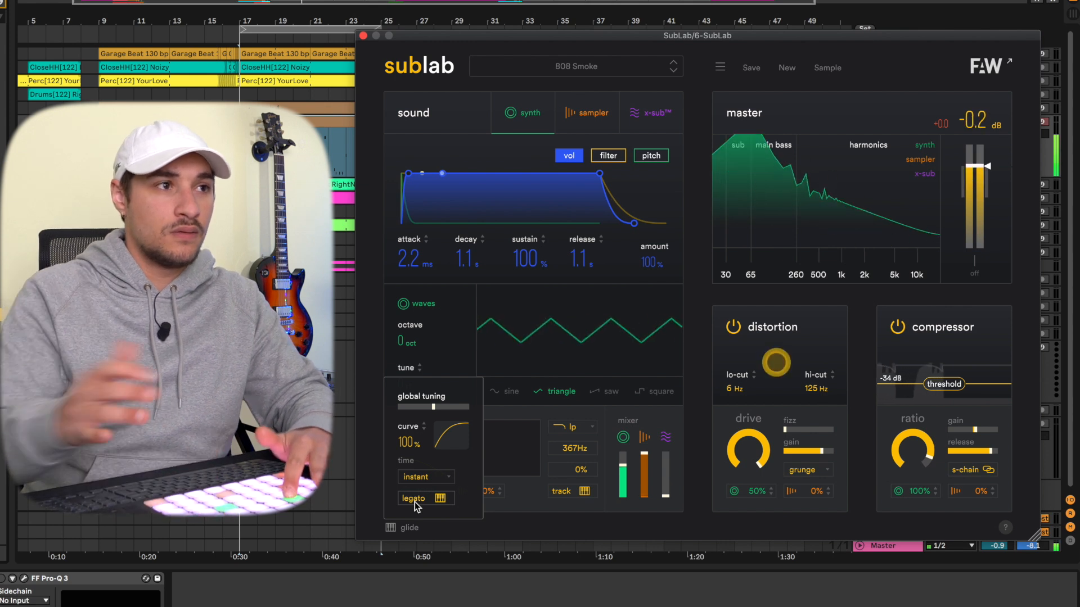
{"action": "left_click", "coordinate": [428, 476]}
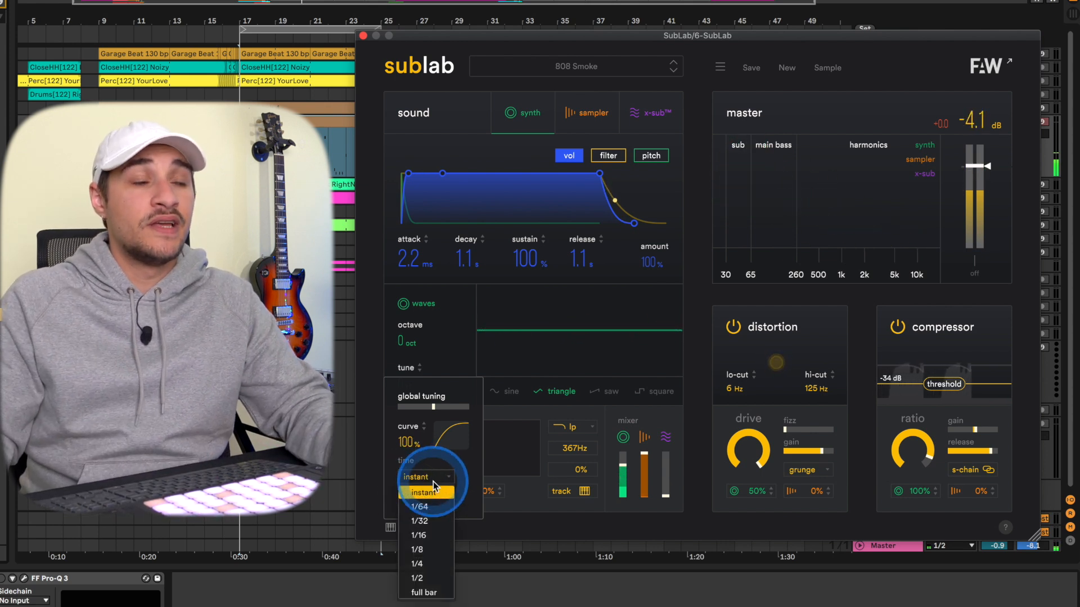
{"action": "left_click", "coordinate": [417, 479]}
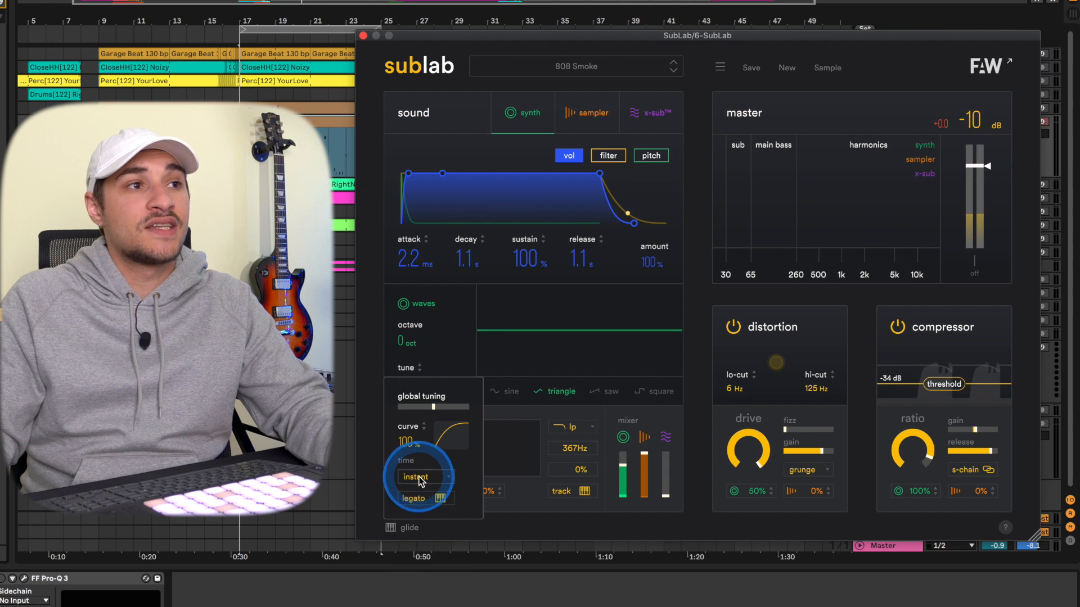
{"action": "left_click", "coordinate": [419, 477]}
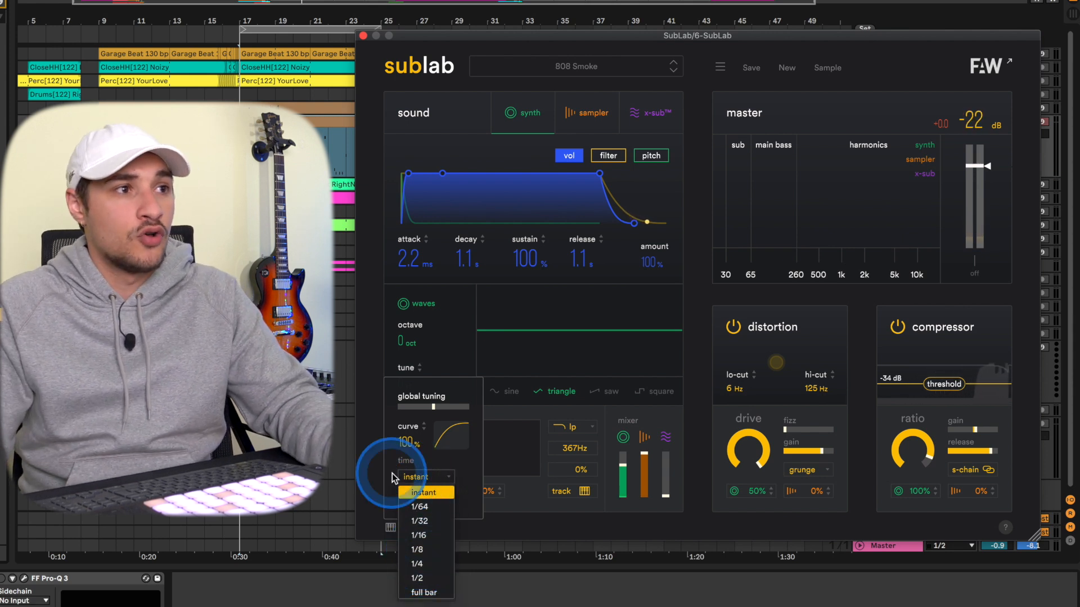
{"action": "left_click", "coordinate": [419, 535]}
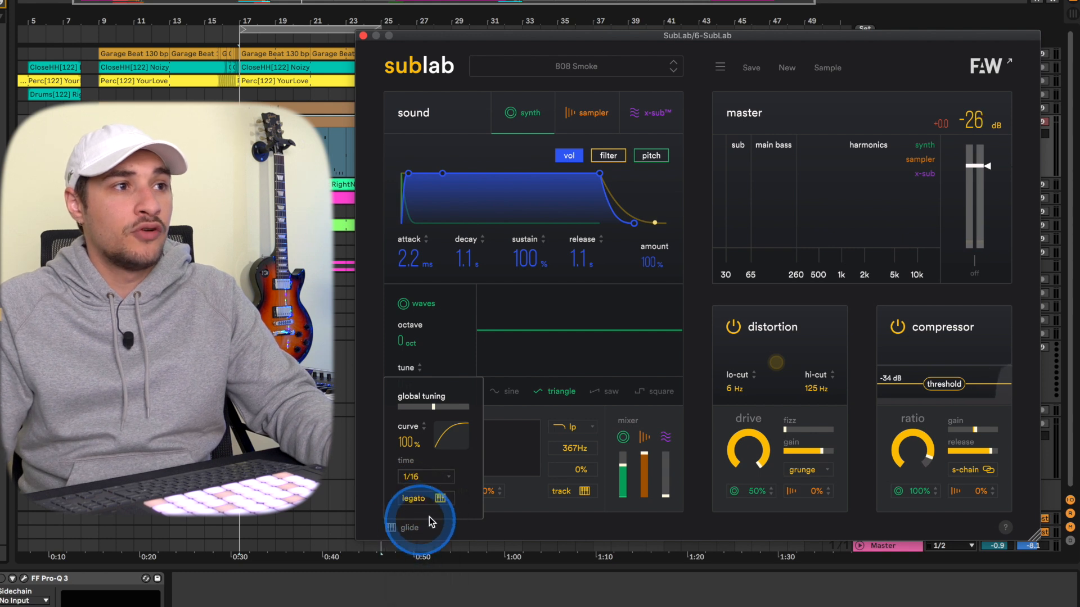
{"action": "left_click", "coordinate": [422, 474]}
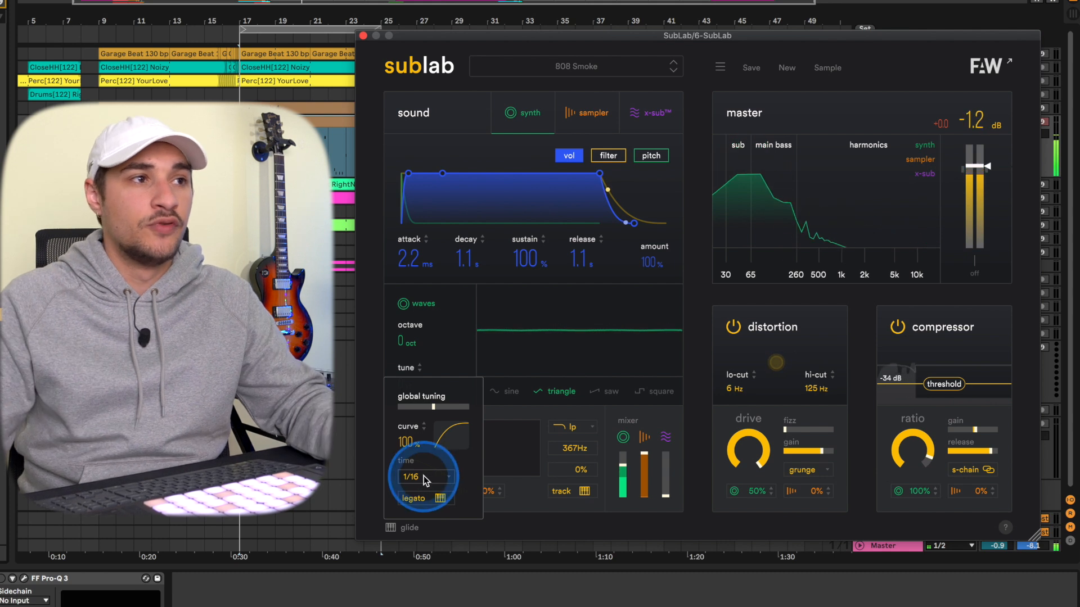
{"action": "left_click", "coordinate": [411, 568]}
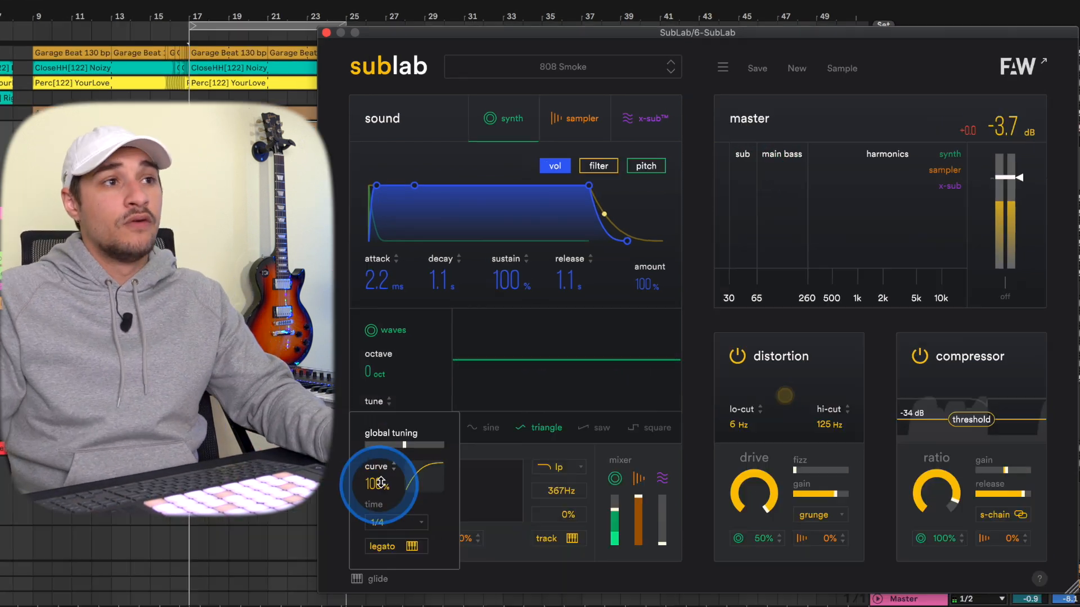
Step: Try the glide curve, settle on 0% with legato off, and test the global tuning
{"action": "left_click_drag", "start_coordinate": [381, 482], "coordinate": [371, 355]}
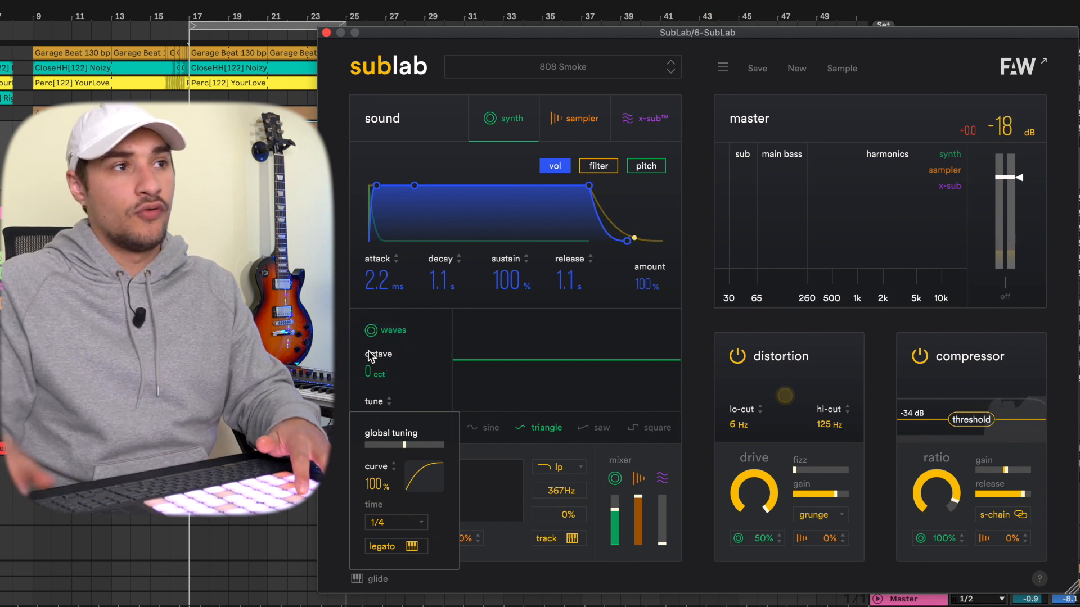
{"action": "left_click", "coordinate": [368, 351]}
{"action": "left_click", "coordinate": [372, 484]}
{"action": "mouse_move", "coordinate": [371, 485]}
{"action": "left_mouse_down"}
{"action": "mouse_move", "coordinate": [357, 559]}
{"action": "mouse_move", "coordinate": [380, 477]}
{"action": "left_mouse_up"}
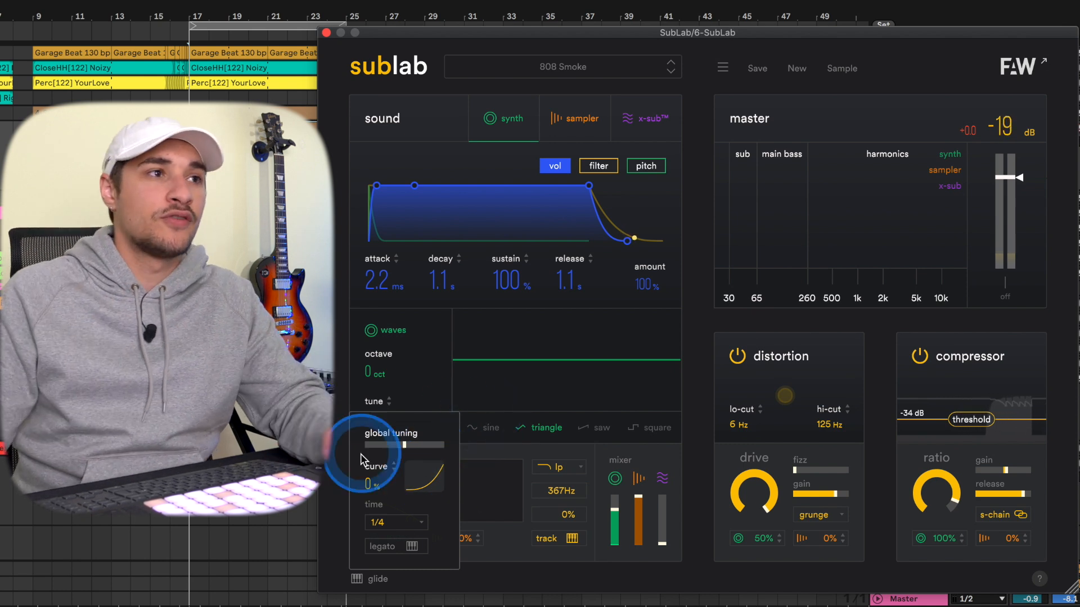
{"action": "mouse_move", "coordinate": [399, 445]}
{"action": "left_mouse_down"}
{"action": "mouse_move", "coordinate": [489, 453]}
{"action": "mouse_move", "coordinate": [329, 450]}
{"action": "mouse_move", "coordinate": [402, 452]}
{"action": "left_mouse_up"}
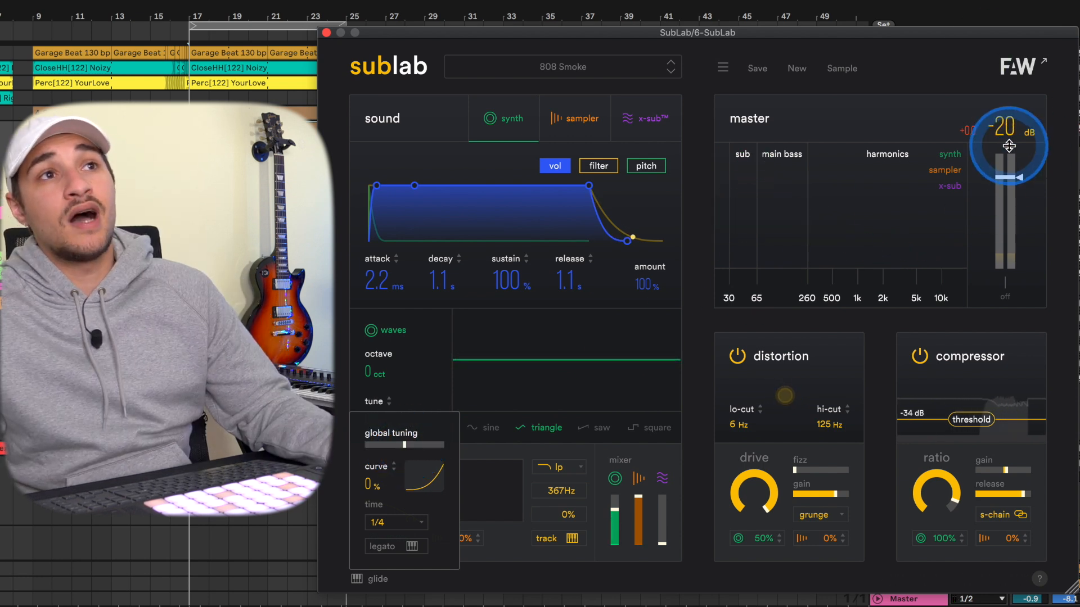
Step: Lower the master meter's marker, try the wide stereo widening setting, and return the widener to off
{"action": "left_click", "coordinate": [1022, 177]}
{"action": "left_click_drag", "start_coordinate": [1024, 185], "coordinate": [1023, 205]}
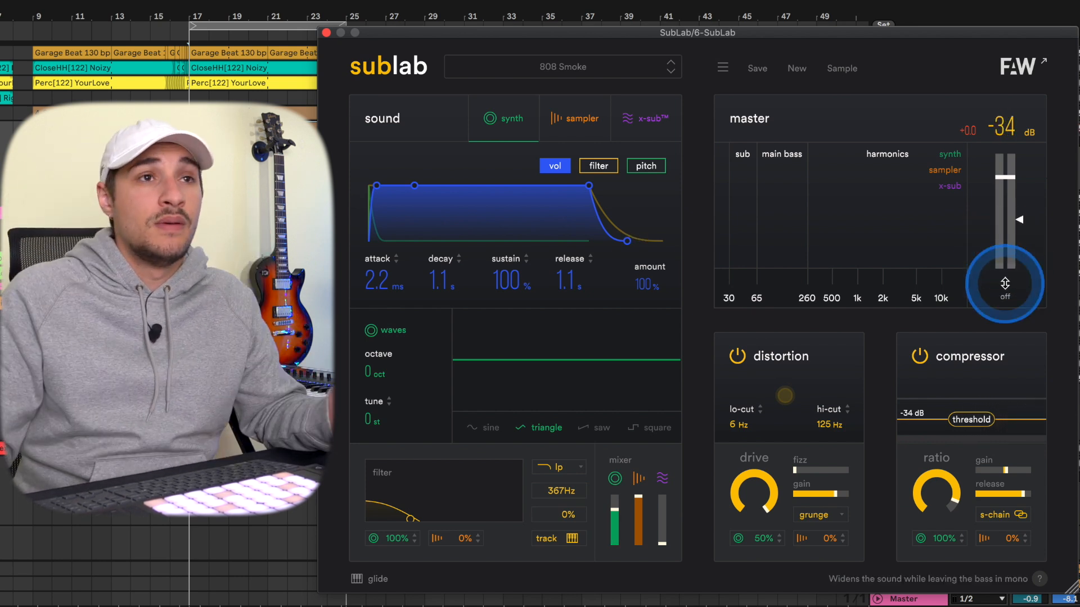
{"action": "left_click_drag", "start_coordinate": [1004, 283], "coordinate": [1003, 368]}
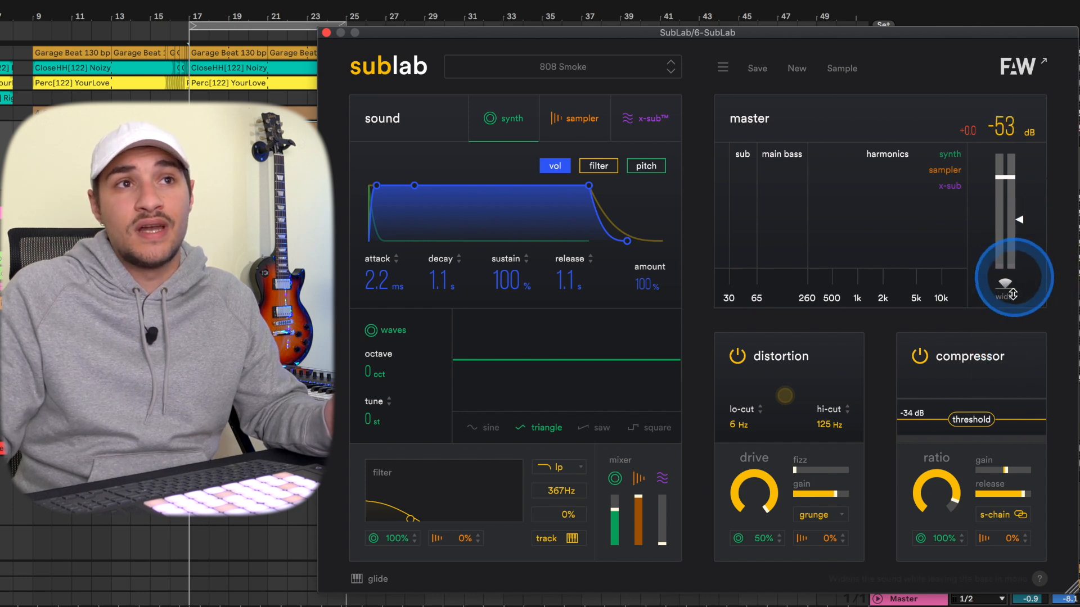
{"action": "left_click_drag", "start_coordinate": [1005, 284], "coordinate": [1004, 366]}
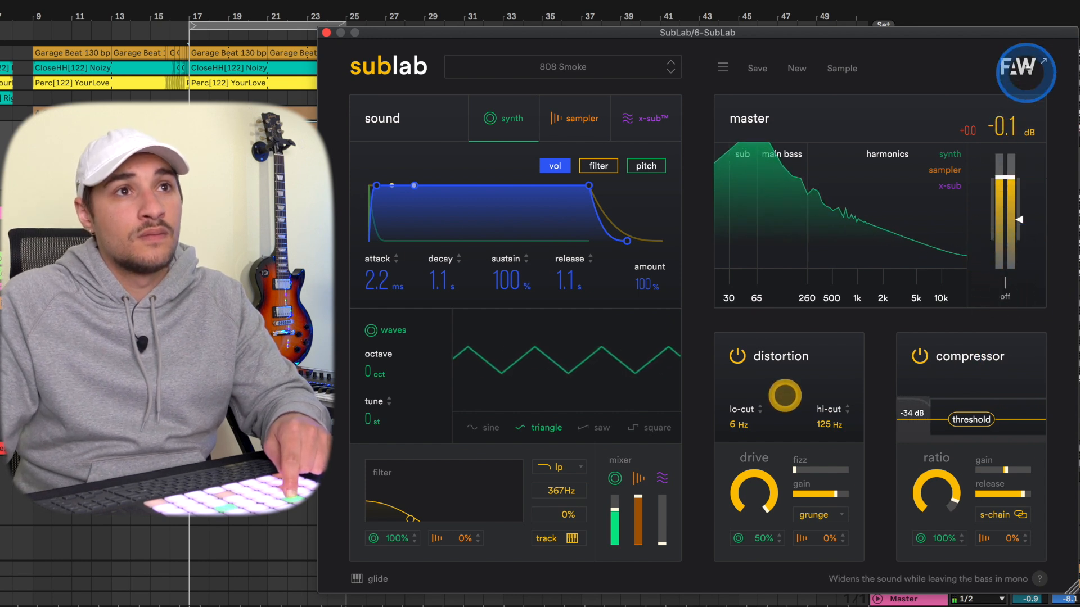
Step: Try the master level fader and keep the output level at 0.0 dB
{"action": "left_click", "coordinate": [1008, 178]}
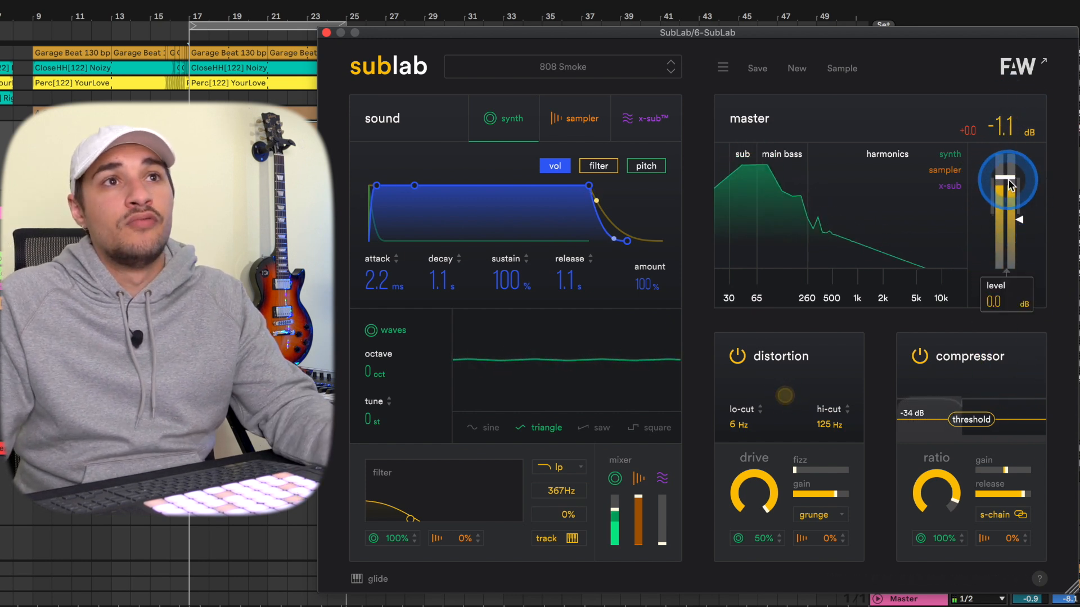
{"action": "mouse_move", "coordinate": [1009, 179]}
{"action": "left_mouse_down"}
{"action": "mouse_move", "coordinate": [1010, 198]}
{"action": "mouse_move", "coordinate": [1011, 179]}
{"action": "left_mouse_up"}
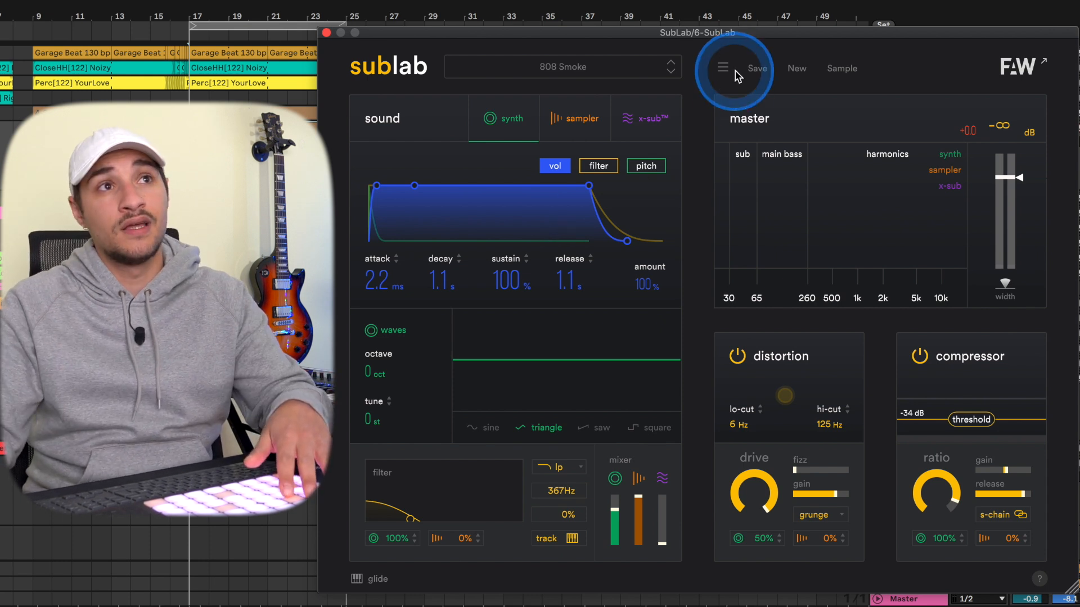
Step: Record a played note of the 808 Smoke preset as a sample, place it on a new arrangement track, and clear the recorded file
{"action": "left_click", "coordinate": [842, 69]}
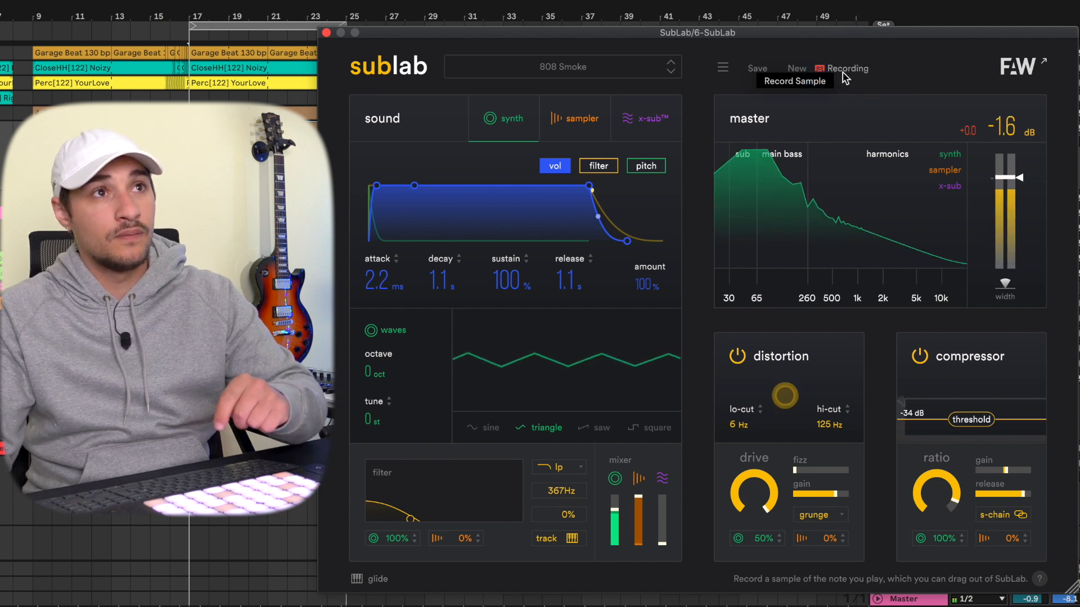
{"action": "left_click_drag", "start_coordinate": [848, 68], "coordinate": [234, 502]}
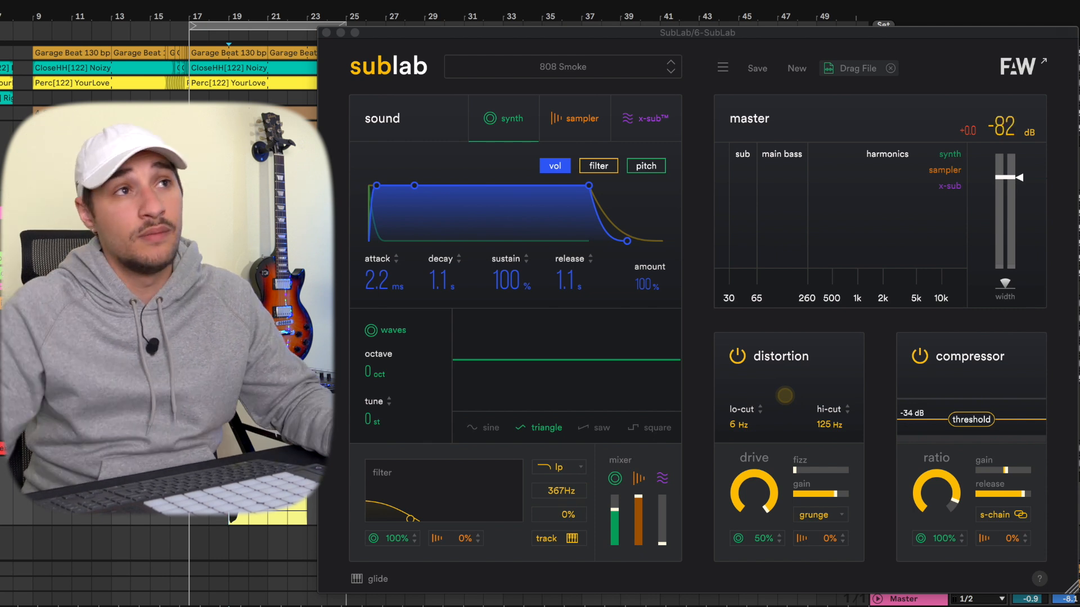
{"action": "left_click", "coordinate": [889, 69]}
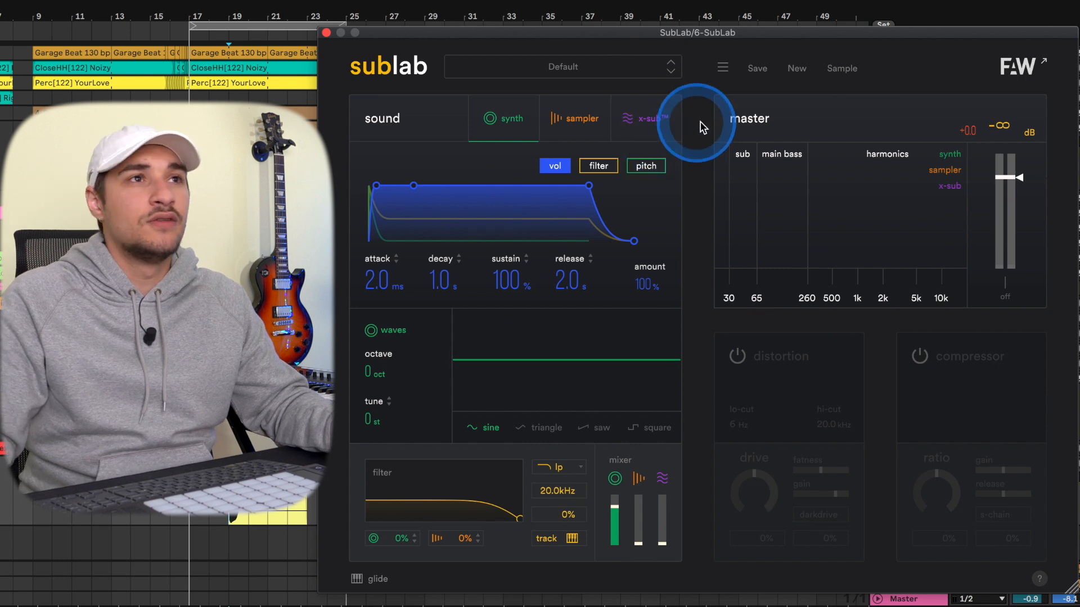
{"action": "left_click", "coordinate": [641, 73]}
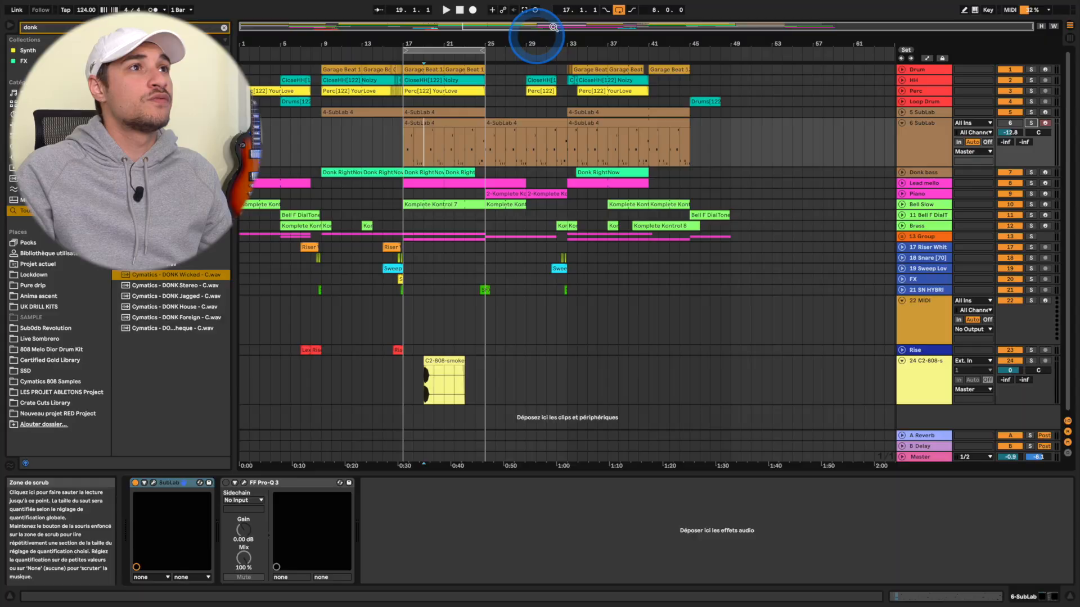
Step: Turn off the arrangement loop and open the SubLab instrument on track 5
{"action": "left_click", "coordinate": [615, 11]}
{"action": "left_click", "coordinate": [616, 11]}
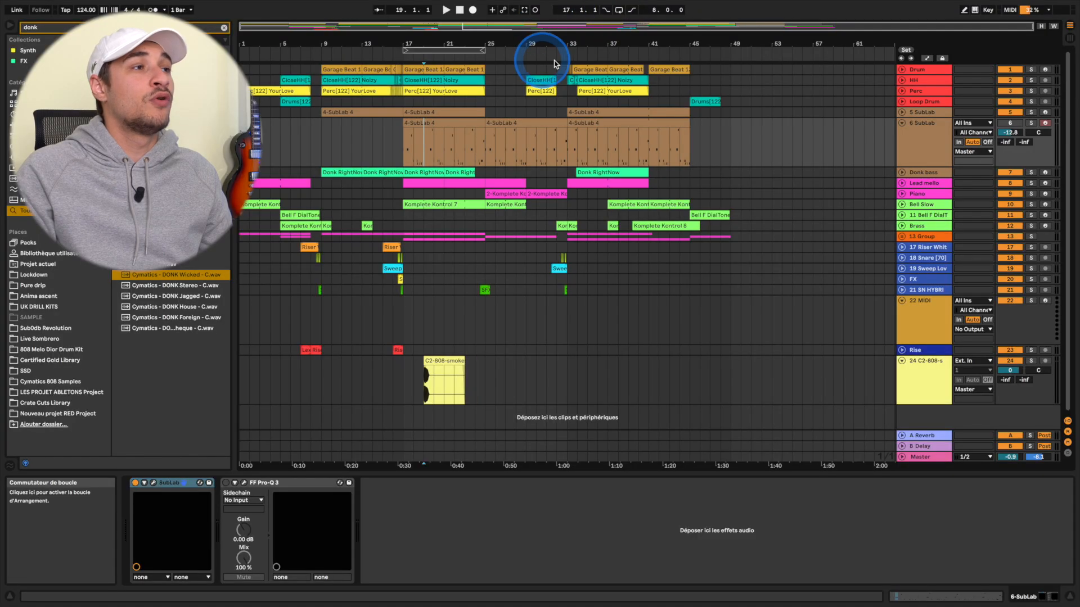
{"action": "left_click", "coordinate": [917, 113]}
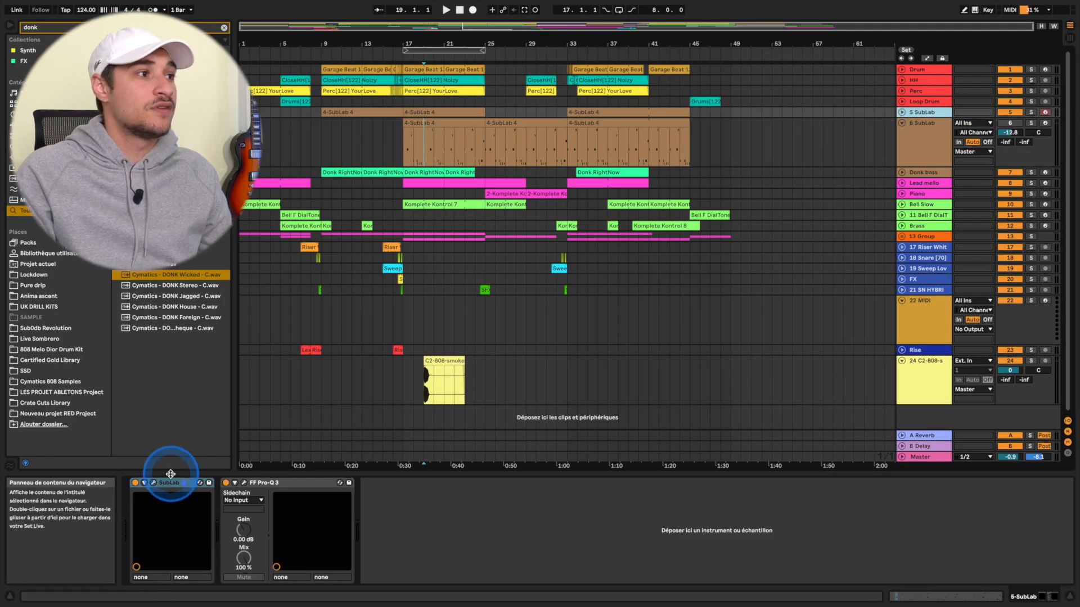
{"action": "left_click", "coordinate": [153, 483]}
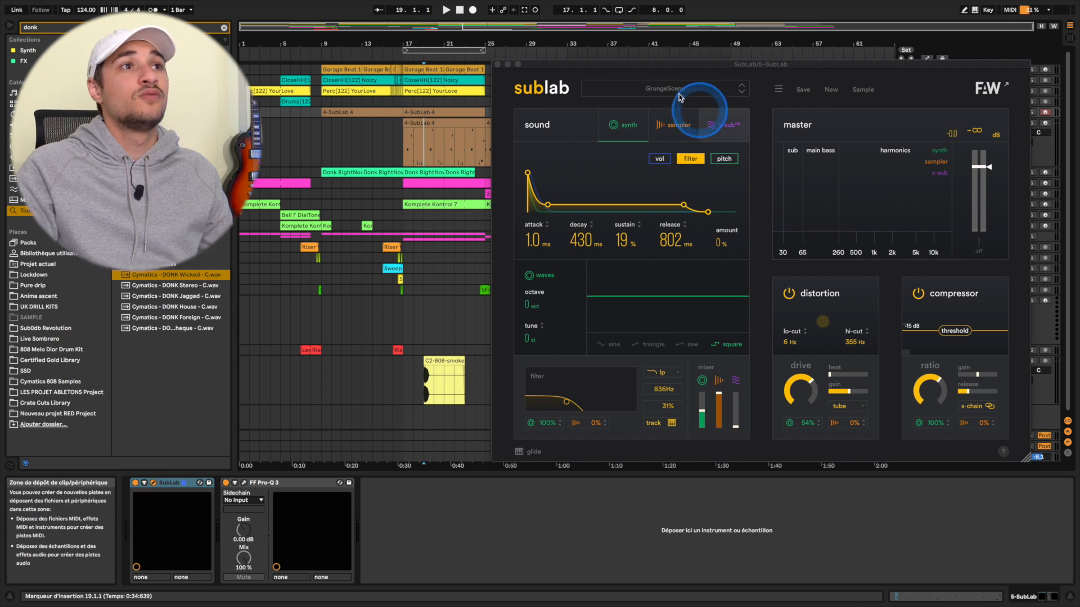
Step: Open the FF Pro-Q 3 equalizer on the SubLab track, inspect its cut filters and boosts, and close it
{"action": "left_click", "coordinate": [243, 482]}
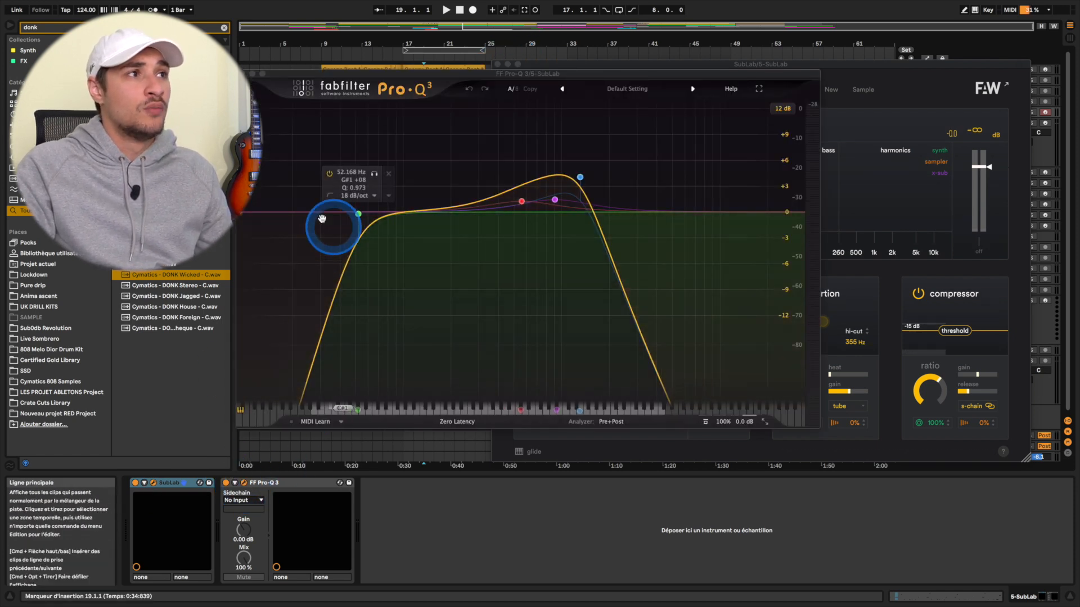
{"action": "mouse_move", "coordinate": [580, 179]}
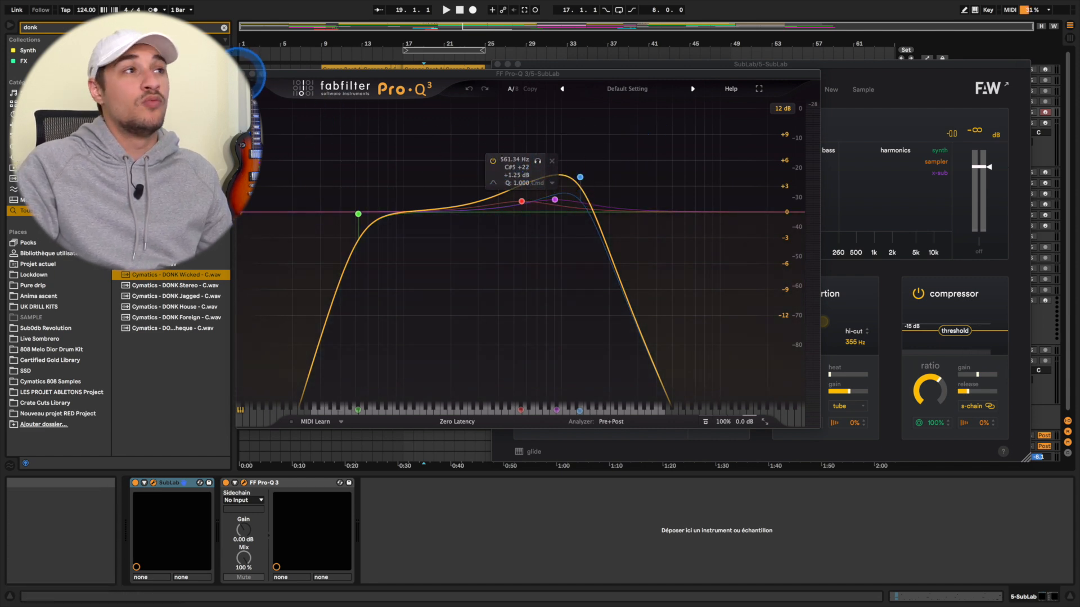
{"action": "left_click", "coordinate": [253, 74]}
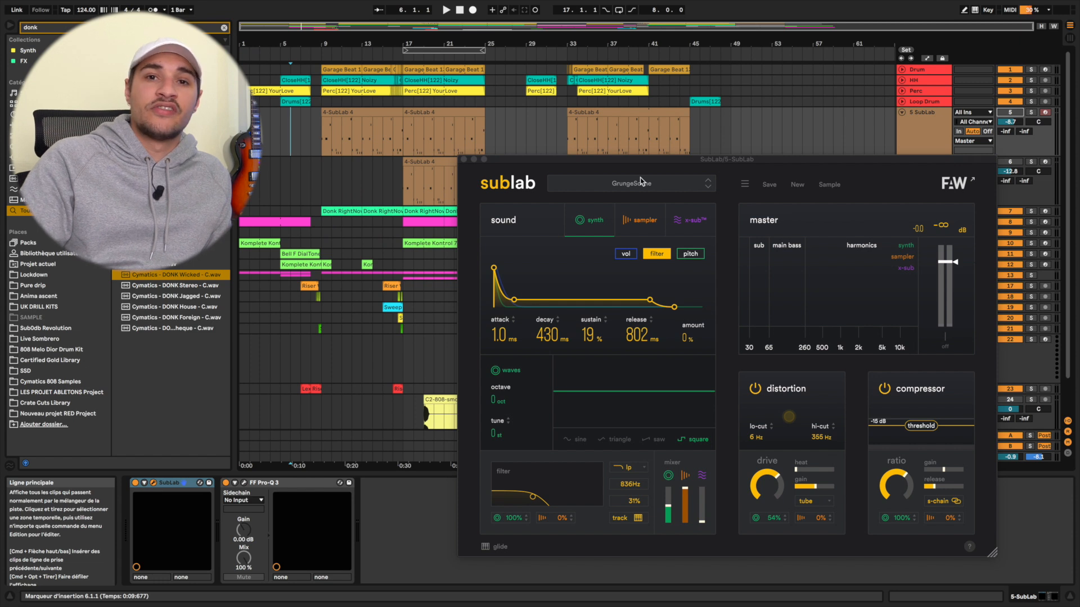
Step: Play the arrangement from bar 5 to hear the GrungeScene bass in the mix, and reposition the SubLab window
{"action": "left_click", "coordinate": [546, 134]}
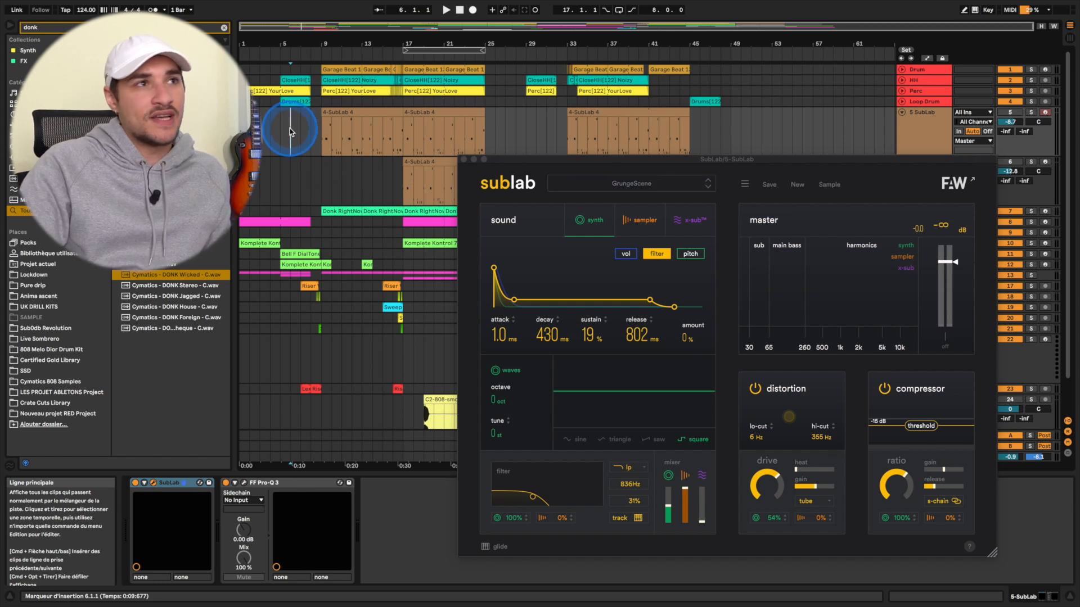
{"action": "key", "text": "space"}
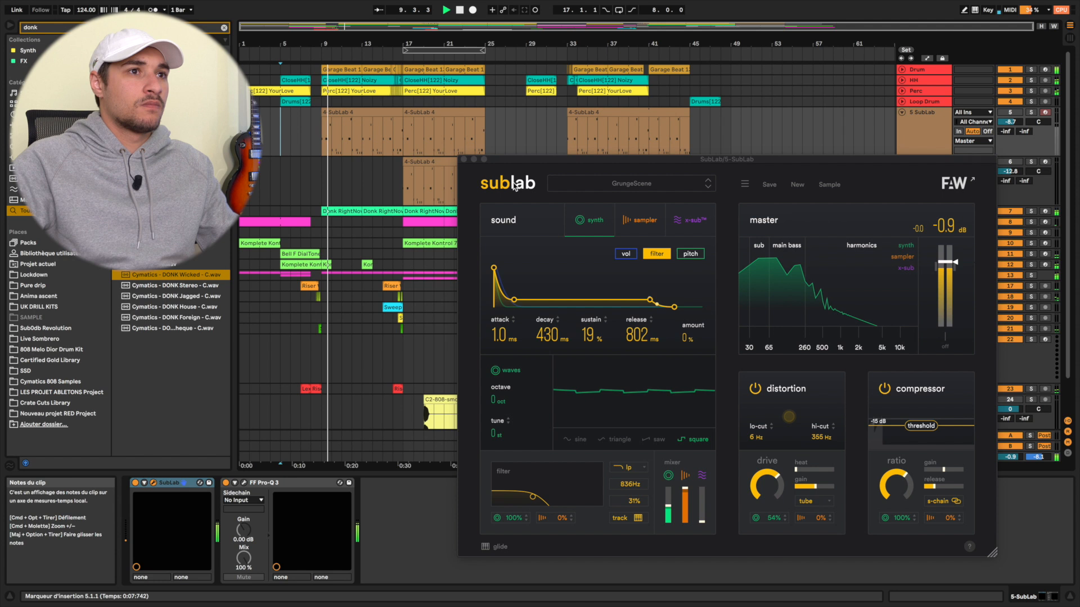
{"action": "left_click_drag", "start_coordinate": [512, 183], "coordinate": [521, 163]}
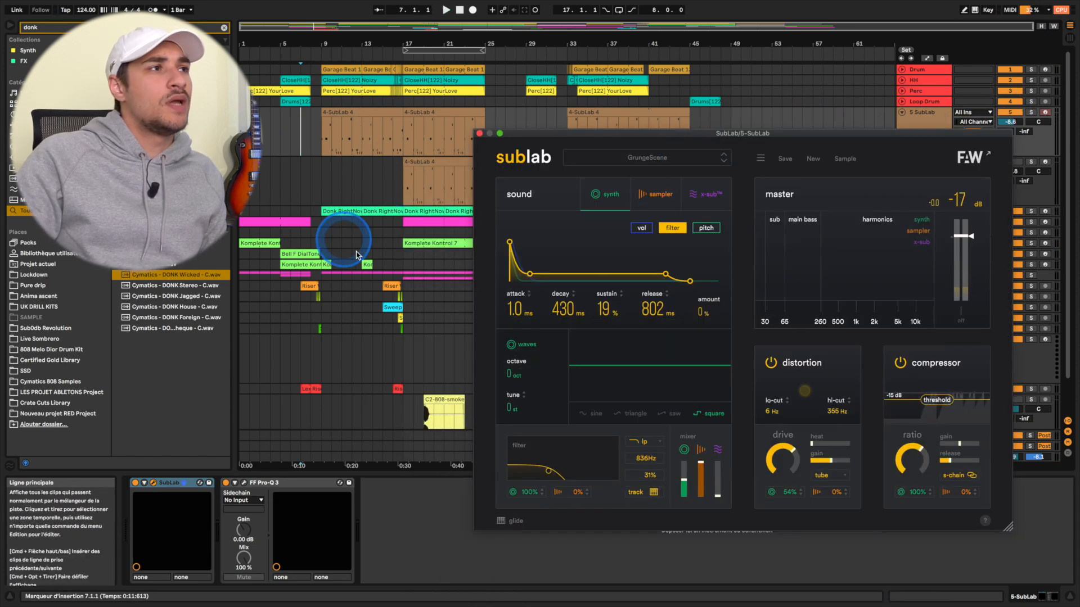
Step: Play the arrangement from bar 7 past bar 25, moving the SubLab window clear of the arrangement clips
{"action": "key", "text": "space"}
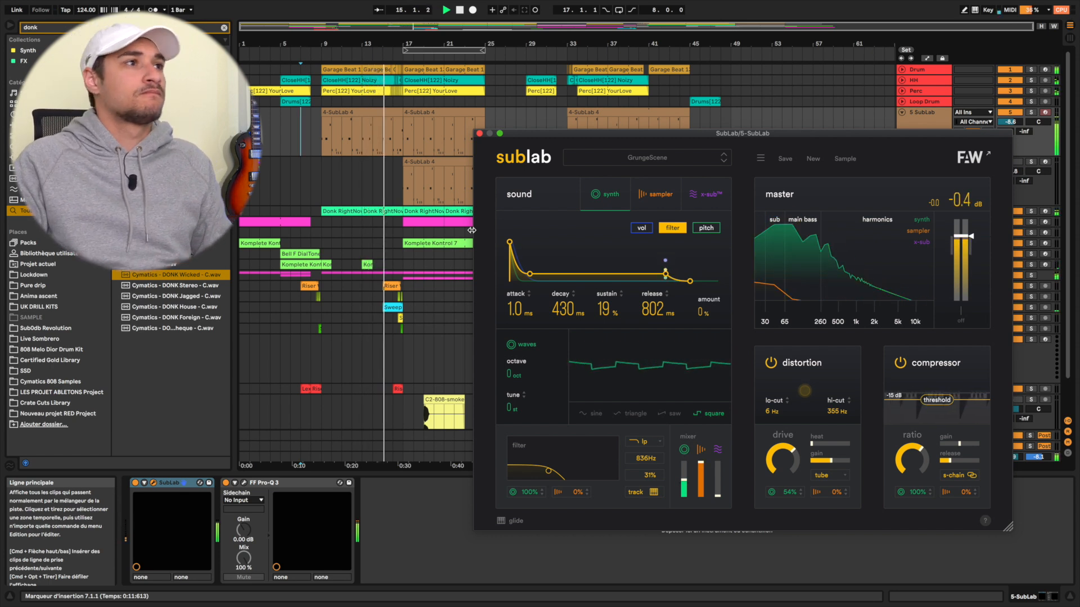
{"action": "left_click", "coordinate": [444, 220]}
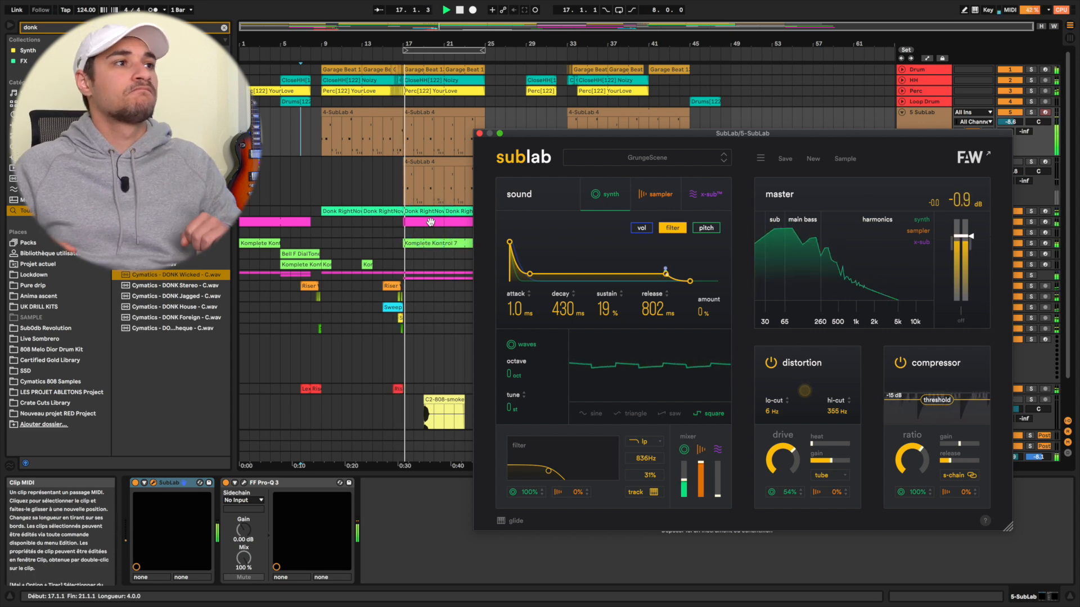
{"action": "left_click", "coordinate": [453, 255]}
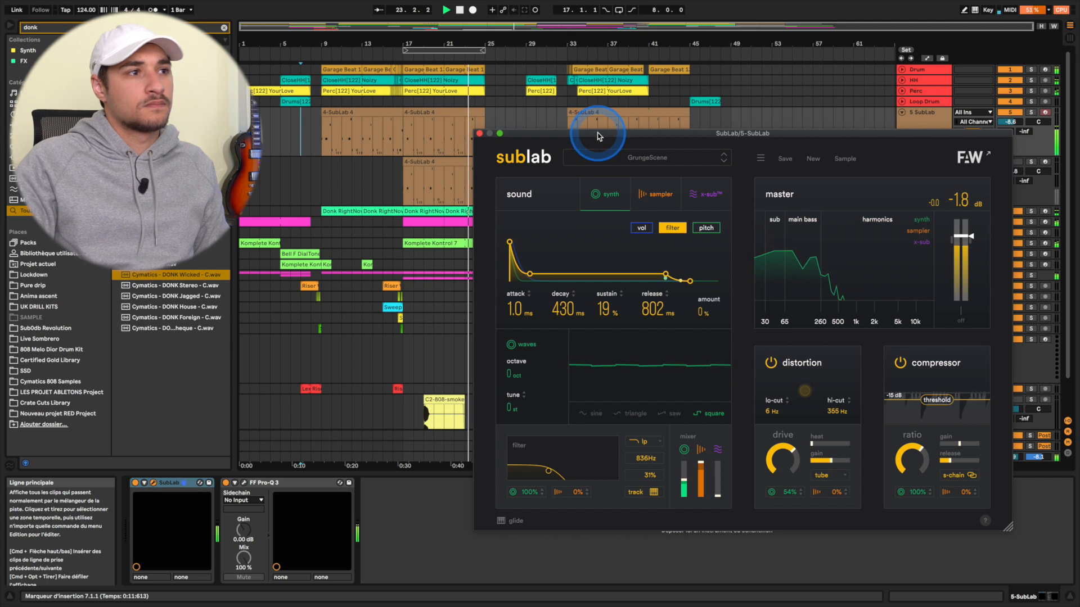
{"action": "left_click_drag", "start_coordinate": [598, 135], "coordinate": [645, 91]}
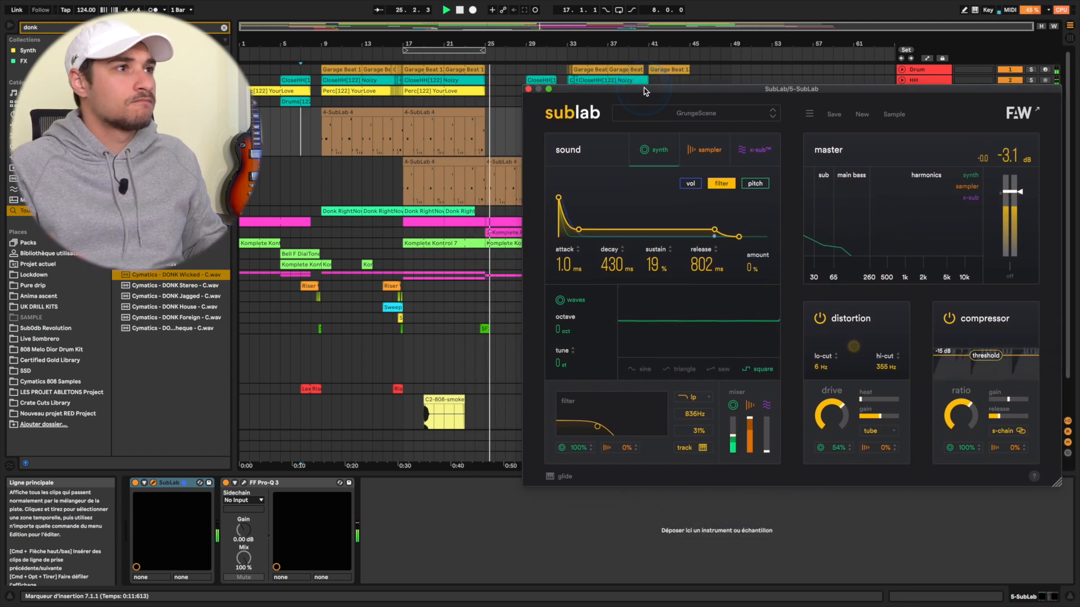